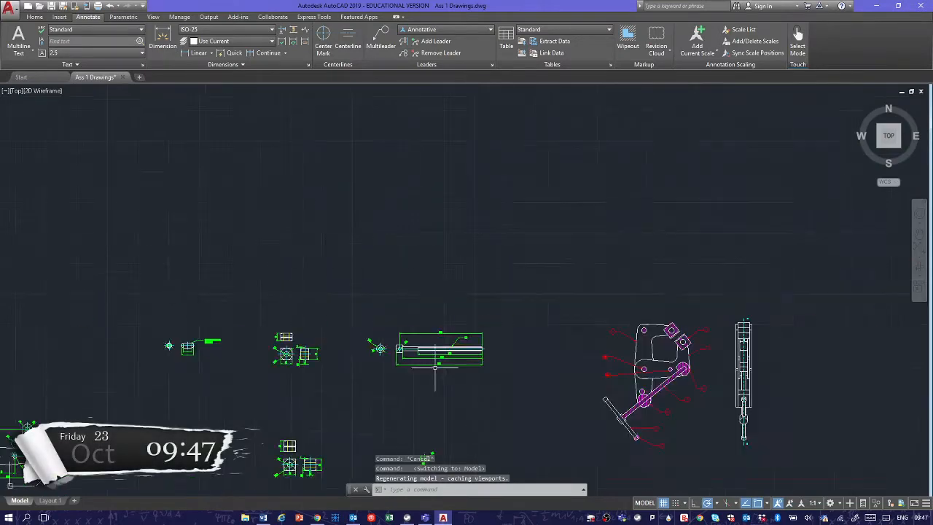
- Look over the part and assembly drawings in model space and open the Layout 1 sheet
scroll(474, 317, up, 4)
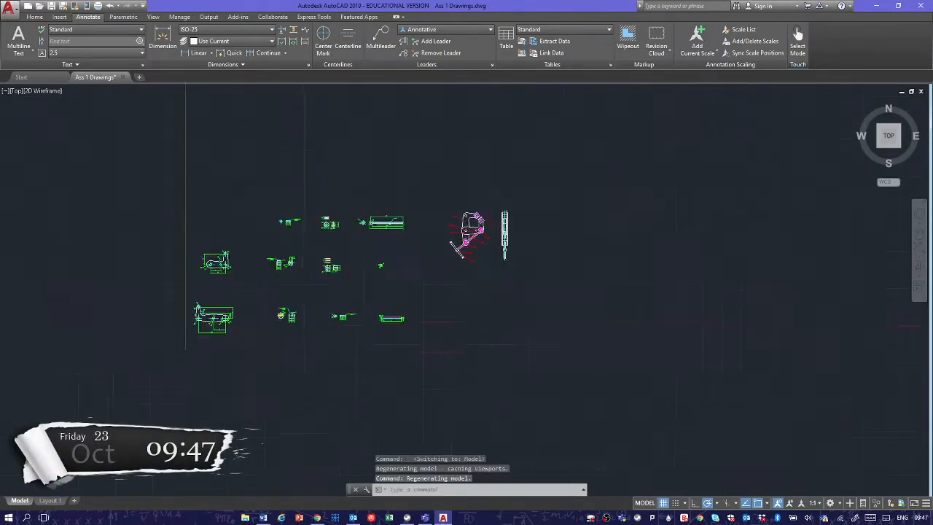
middle_drag(471, 319, 635, 370)
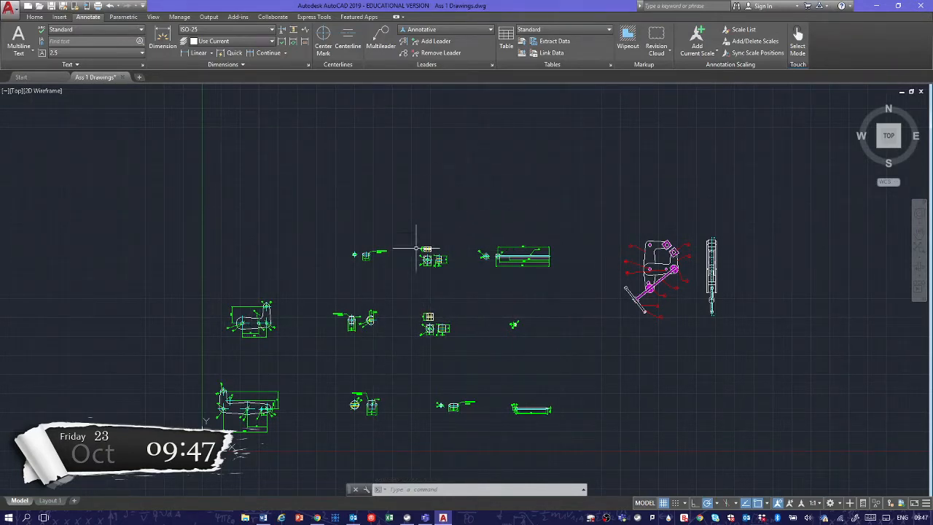
scroll(343, 246, down, 2)
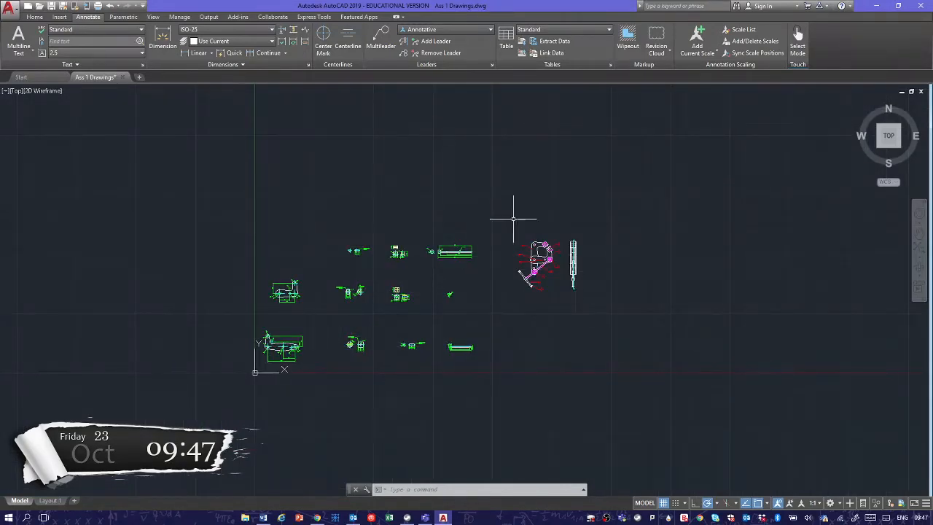
scroll(465, 323, up, 2)
middle_drag(267, 310, 352, 308)
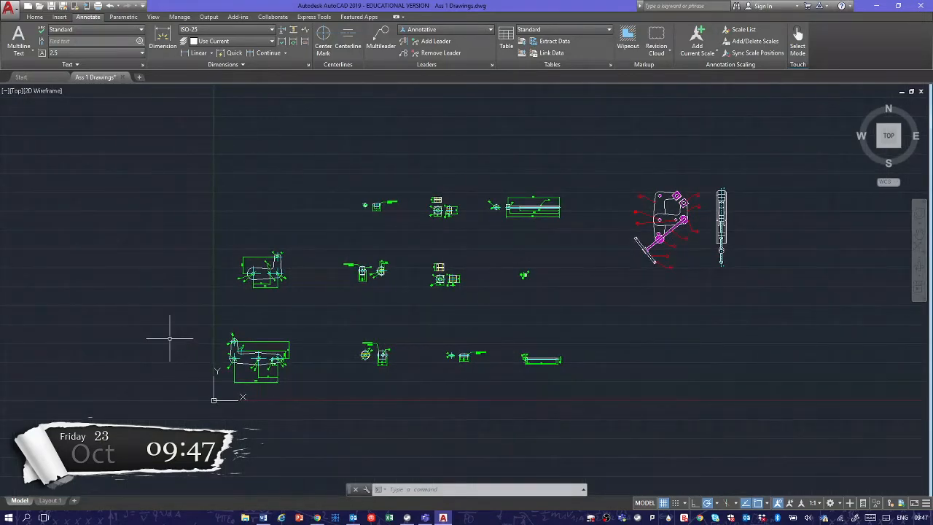
click(49, 500)
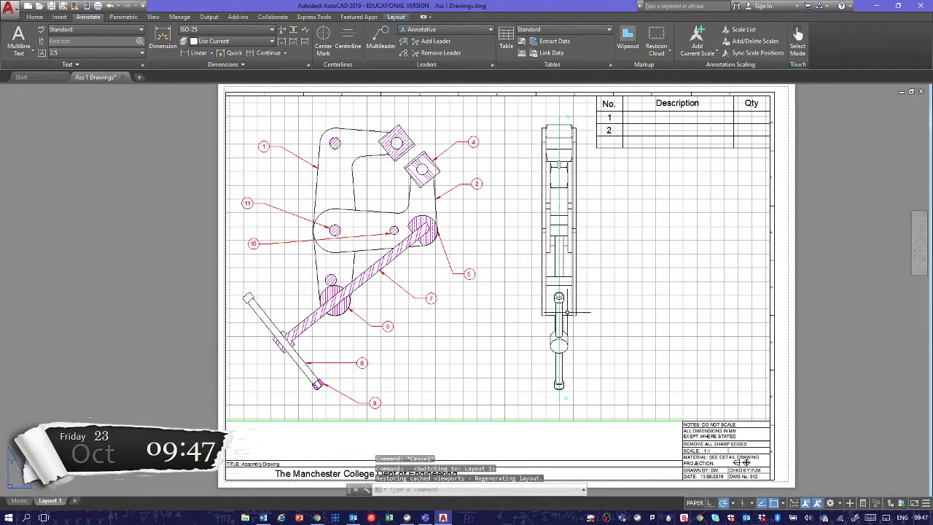
- Activate model space inside the layout's viewport and return to paper space
click(696, 506)
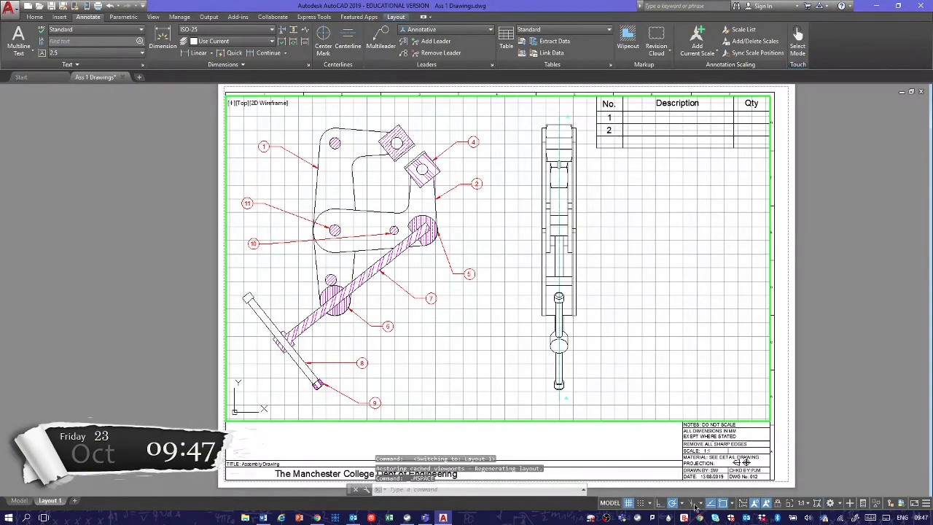
click(609, 502)
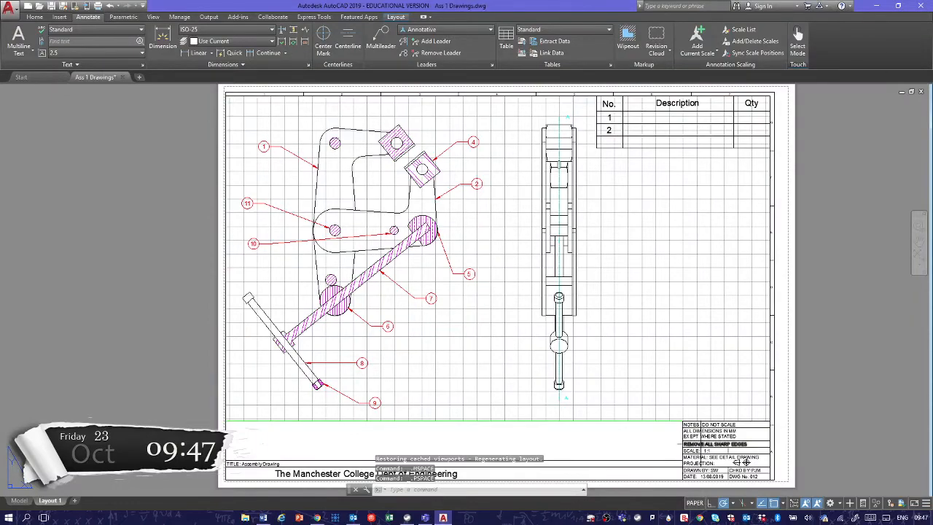
middle_drag(691, 437, 591, 346)
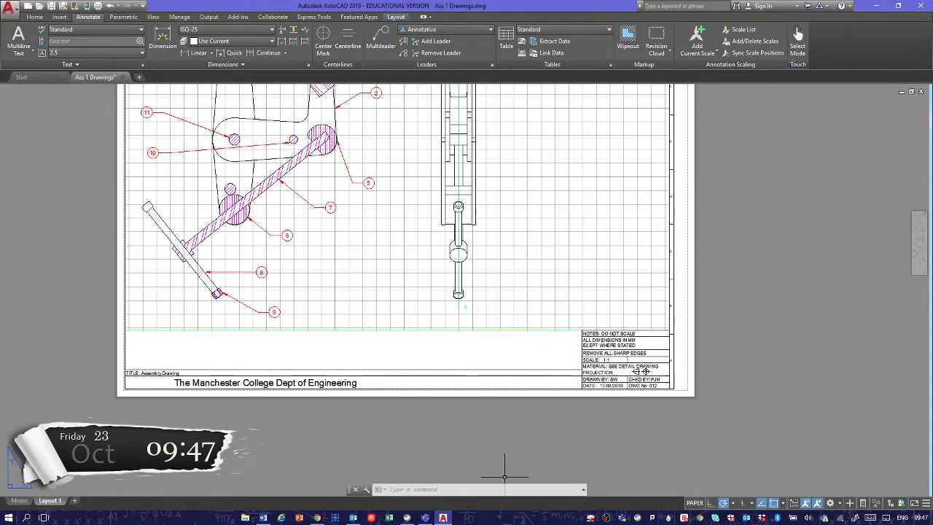
- Reframe the layout viewport in model space on the two views of the Ø22 round part with the M6 hole, and return to paper space
click(694, 503)
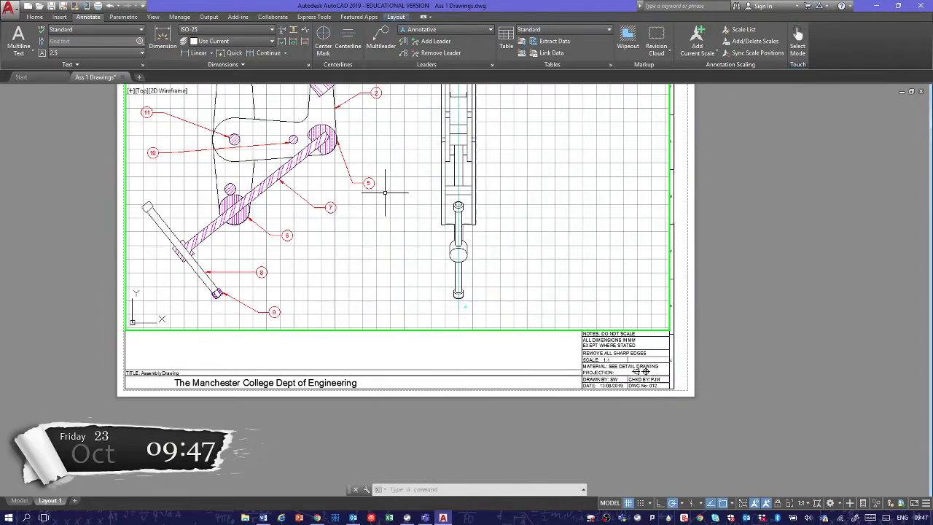
scroll(445, 248, down, 10)
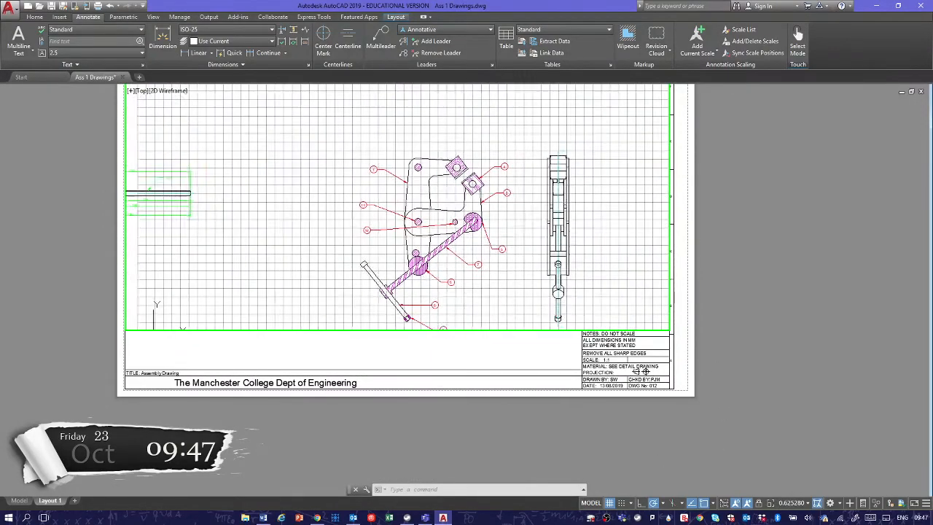
scroll(361, 230, up, 5)
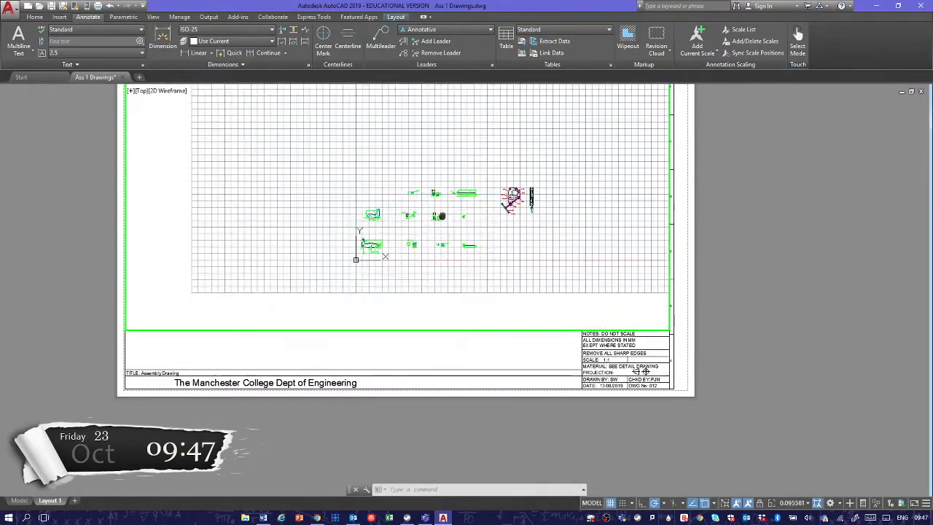
scroll(358, 226, up, 4)
scroll(350, 219, down, 2)
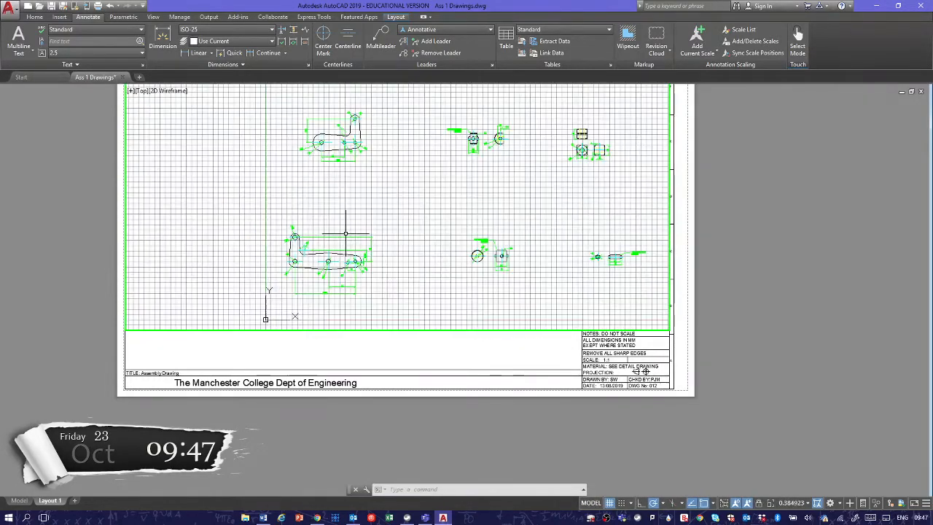
scroll(537, 261, down, 2)
scroll(503, 221, up, 4)
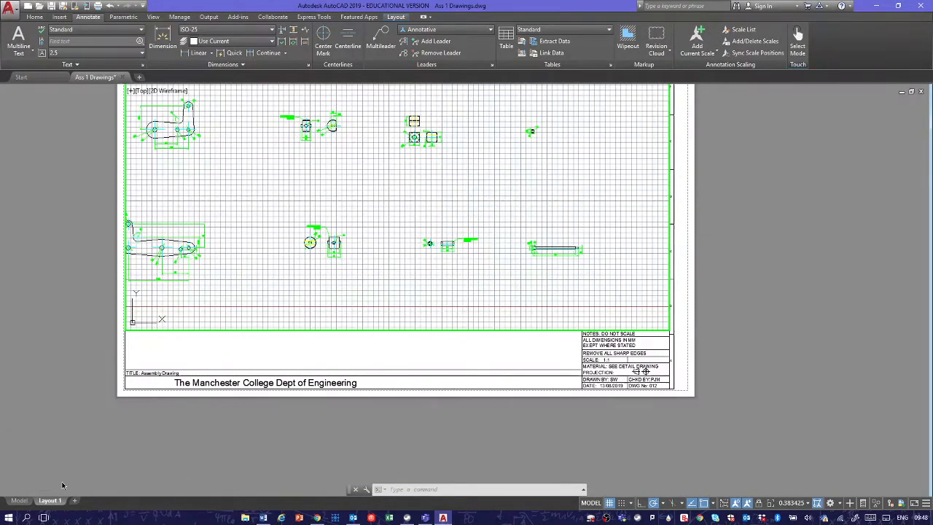
scroll(459, 250, up, 2)
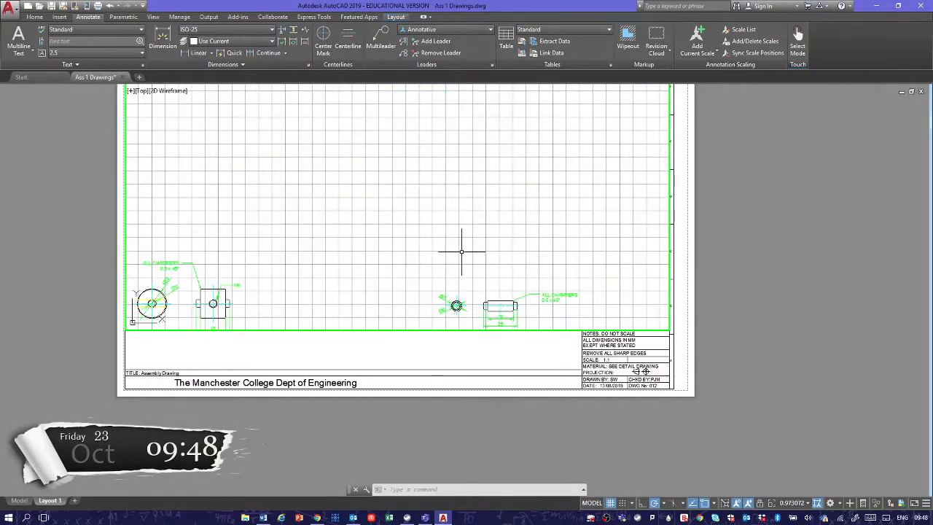
scroll(539, 267, up, 2)
middle_drag(346, 196, 607, 242)
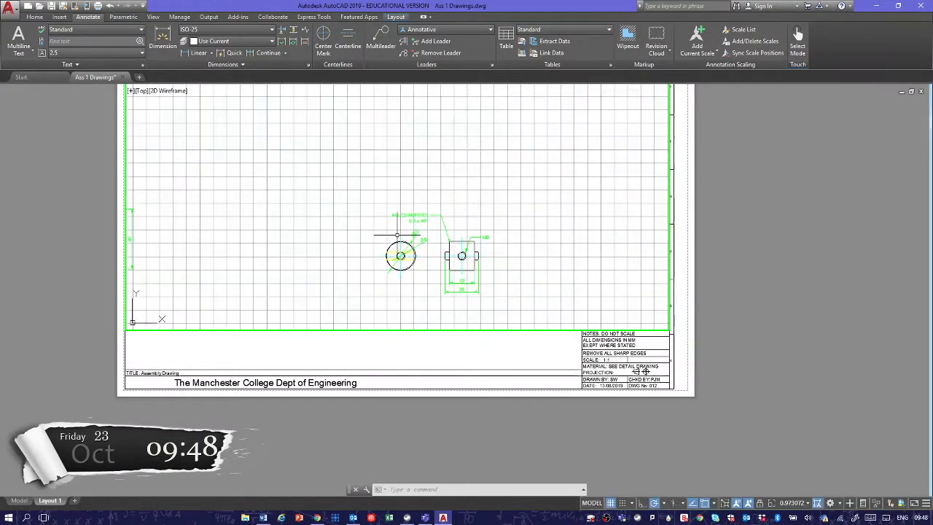
scroll(408, 241, up, 4)
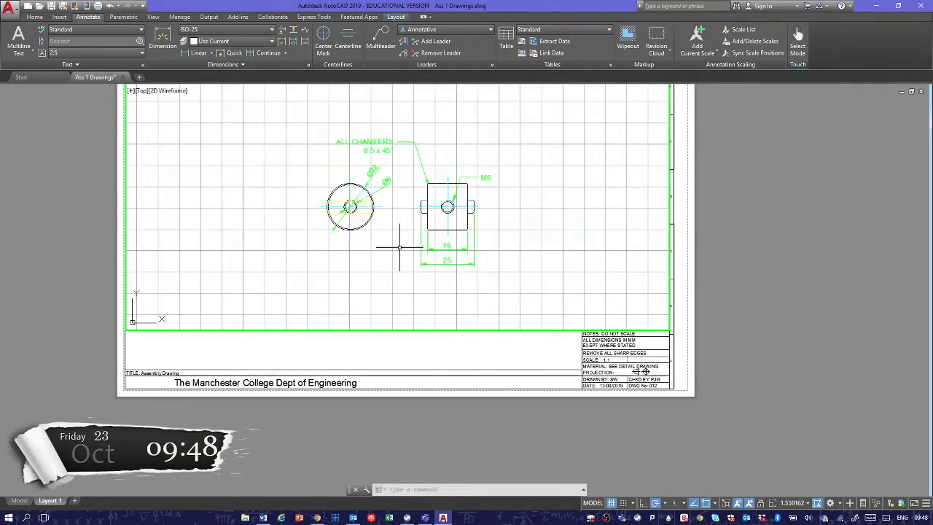
middle_drag(411, 202, 360, 222)
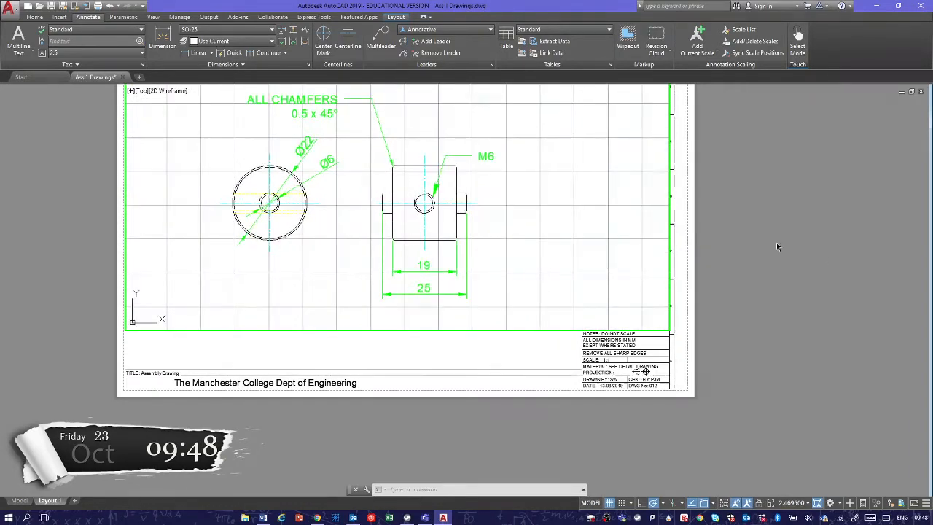
click(592, 503)
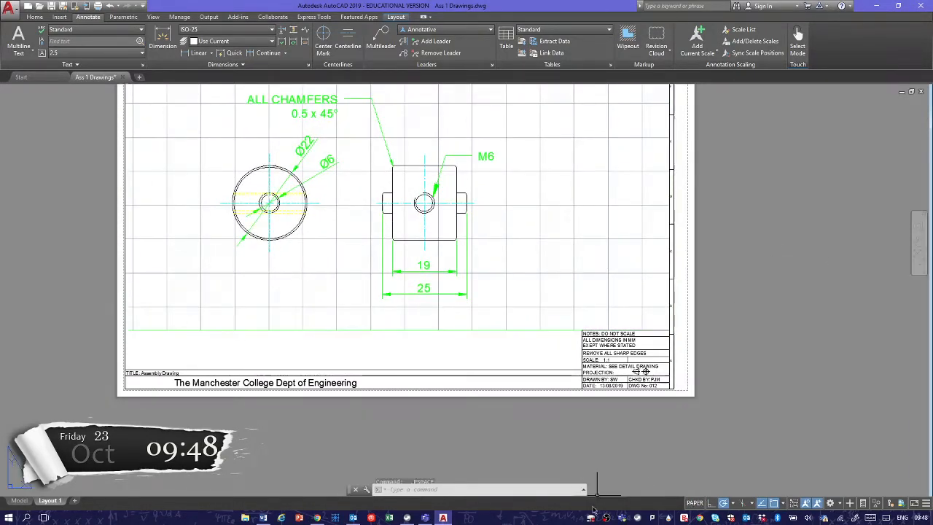
scroll(781, 296, up, 2)
middle_drag(788, 353, 808, 306)
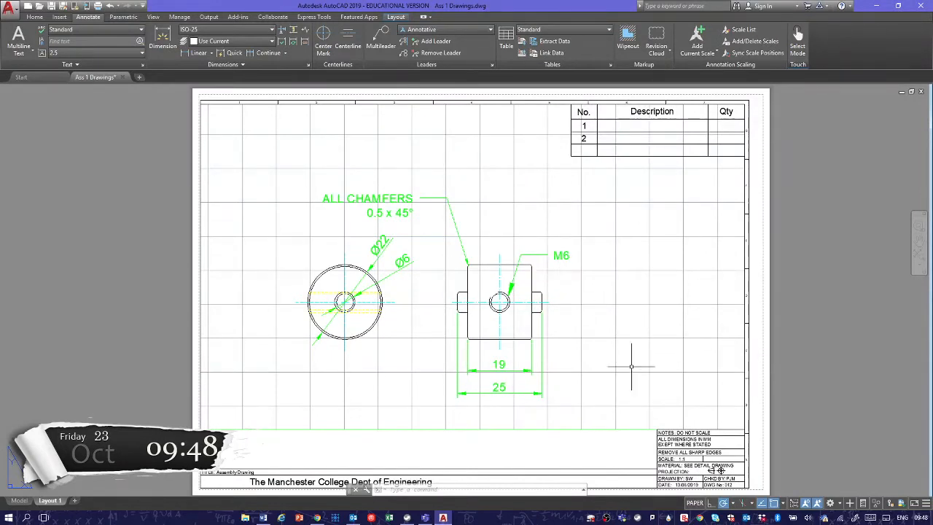
- Activate the viewport's model space and frame the two views of the small stepped pin with the 13 and 19 dimensions
click(695, 504)
scroll(455, 252, down, 5)
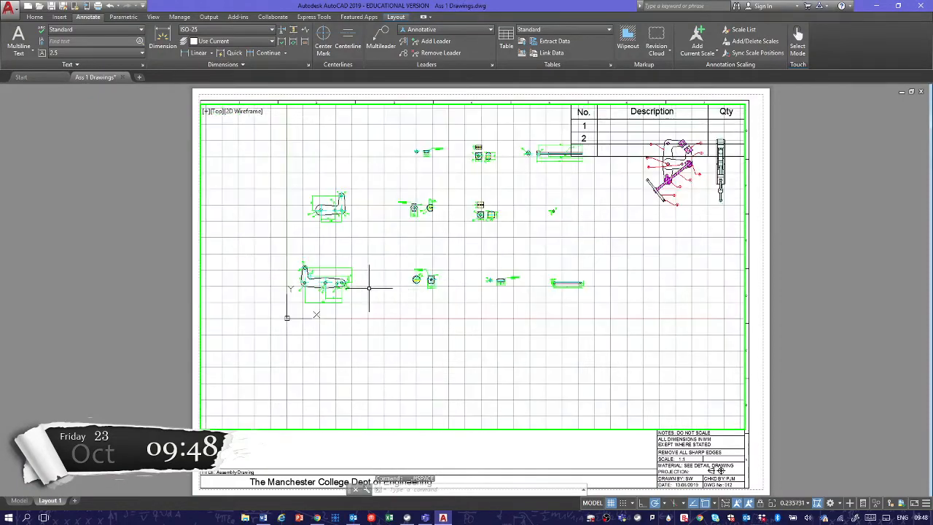
middle_drag(361, 287, 443, 345)
scroll(516, 221, up, 4)
middle_drag(519, 204, 511, 320)
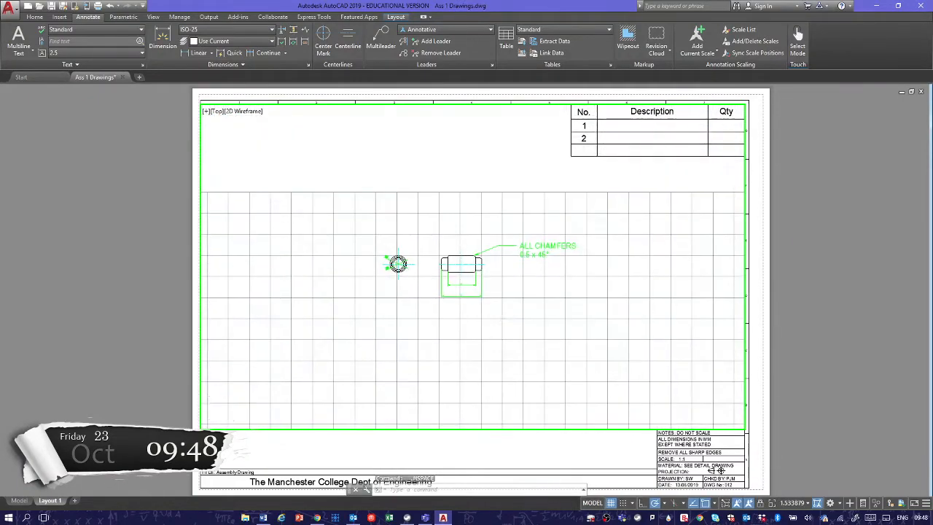
scroll(510, 317, up, 2)
middle_drag(453, 278, 503, 345)
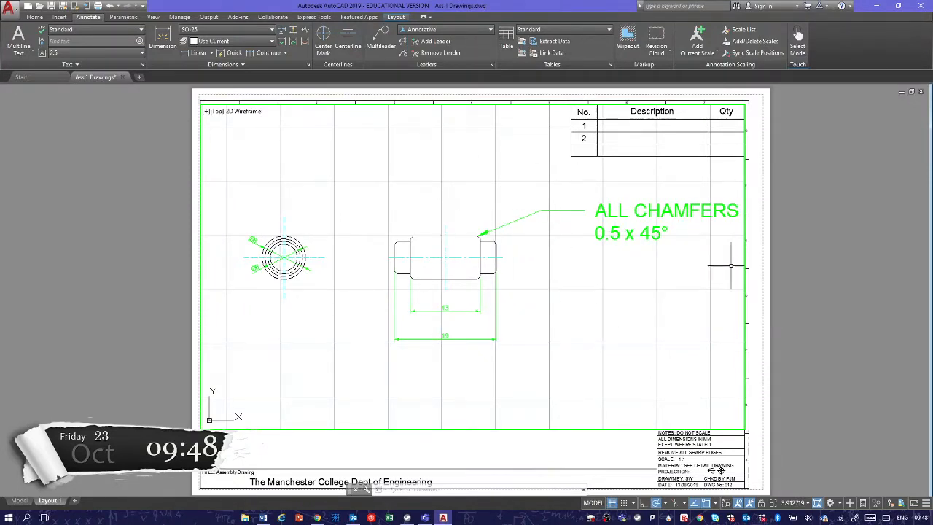
- Move the pin's "ALL CHAMFERS 0.5 x 45°" leader note up and closer to its side view
mouse_move(686, 278)
middle_down()
mouse_move(556, 267)
mouse_move(416, 287)
mouse_move(455, 299)
mouse_move(590, 285)
mouse_move(447, 296)
mouse_move(538, 285)
mouse_move(451, 308)
middle_up()
click(562, 232)
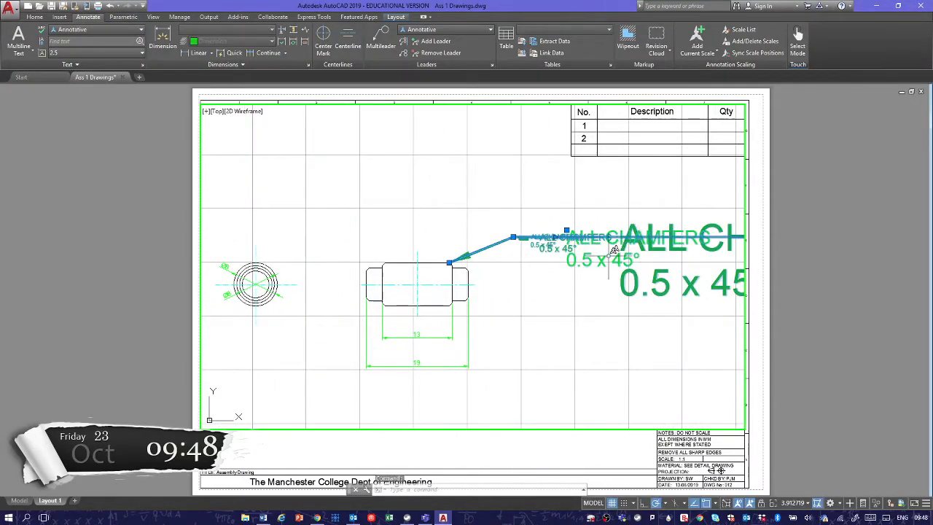
click(566, 230)
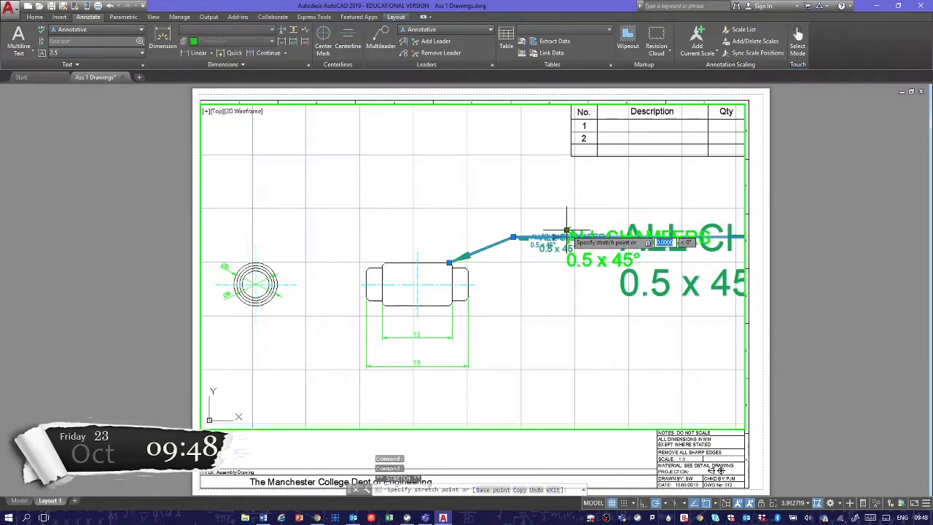
click(516, 196)
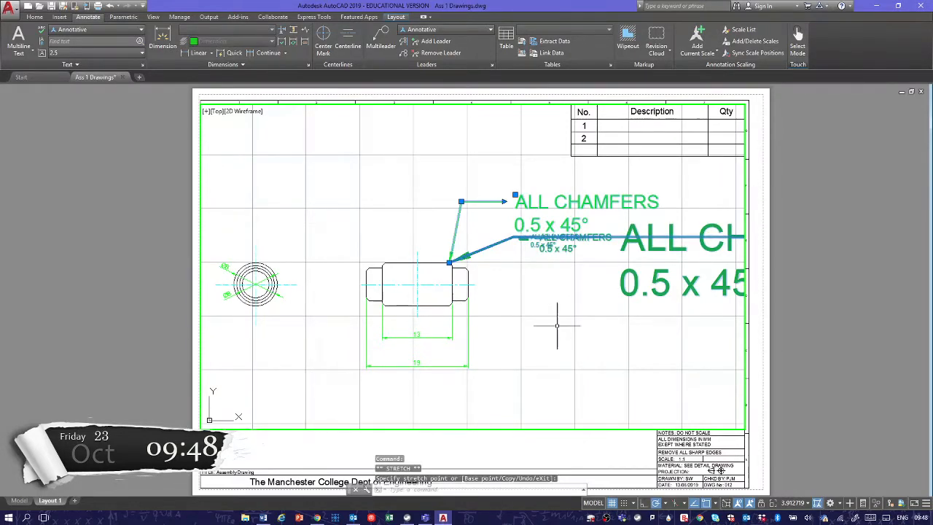
key(Escape)
key(Escape)
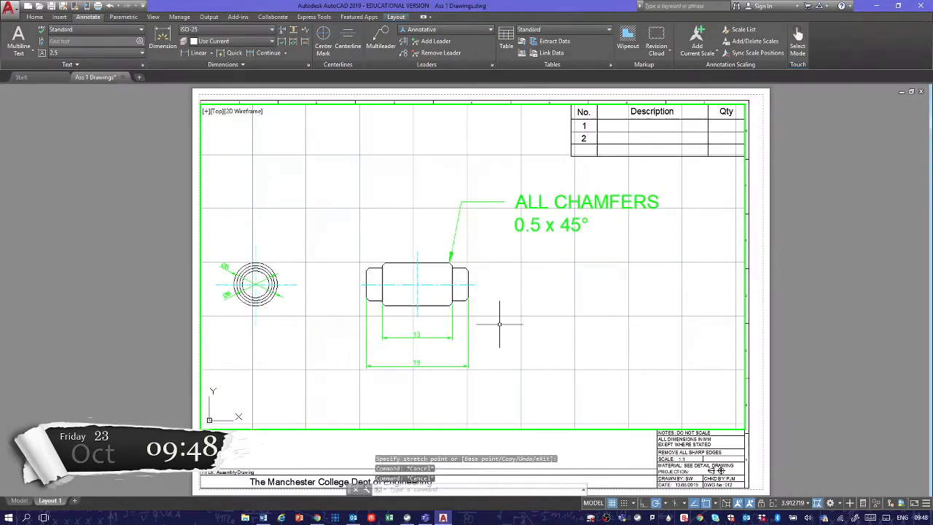
- Centre the pin's views in the viewport, set the viewport scale to 4:1, and return to paper space
mouse_move(500, 323)
middle_down()
mouse_move(580, 319)
mouse_move(552, 323)
middle_up()
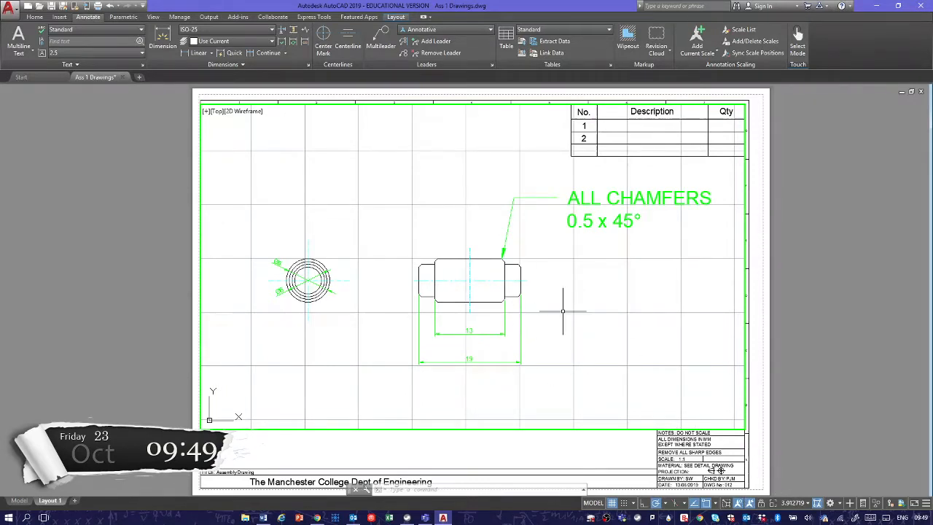
click(807, 509)
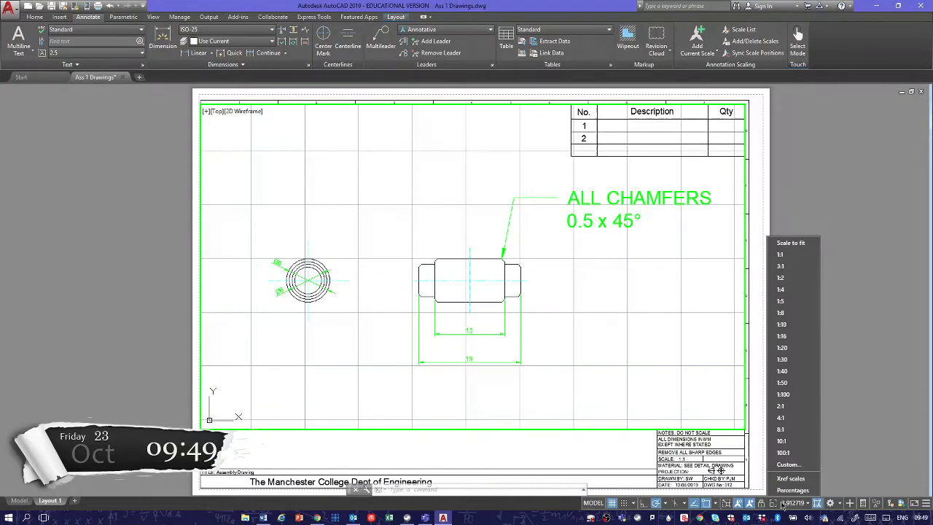
click(791, 418)
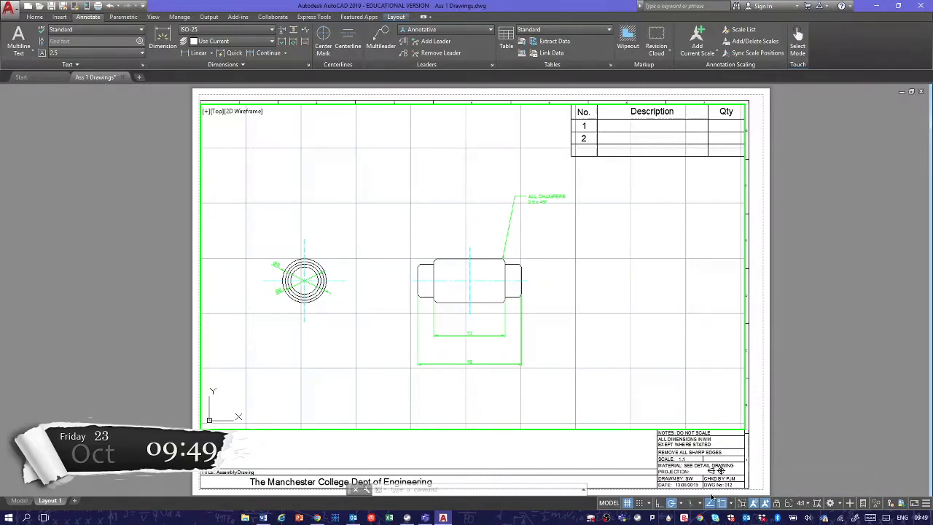
click(610, 502)
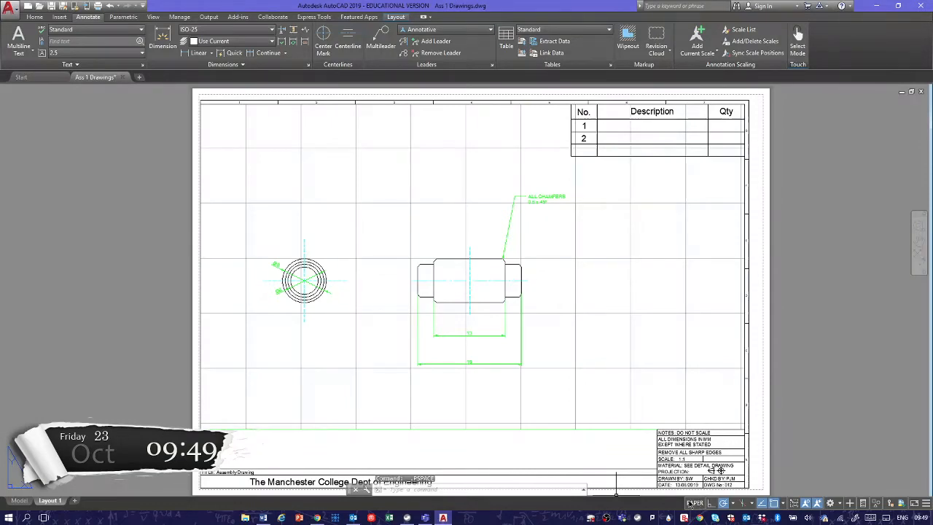
- Delete the No./Description/Qty parts table from the sheet
scroll(617, 390, down, 1)
scroll(617, 392, up, 1)
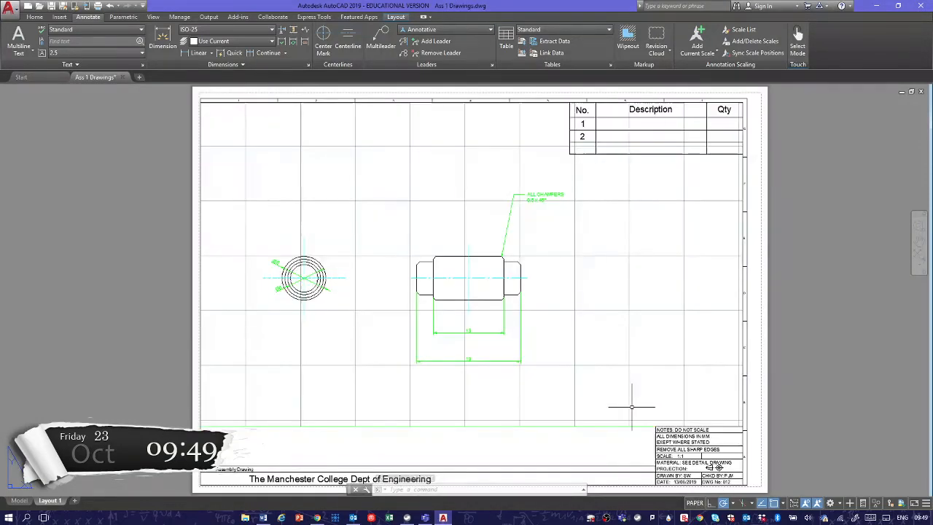
mouse_move(614, 388)
middle_down()
mouse_move(594, 264)
mouse_move(593, 360)
mouse_move(606, 386)
middle_up()
click(583, 109)
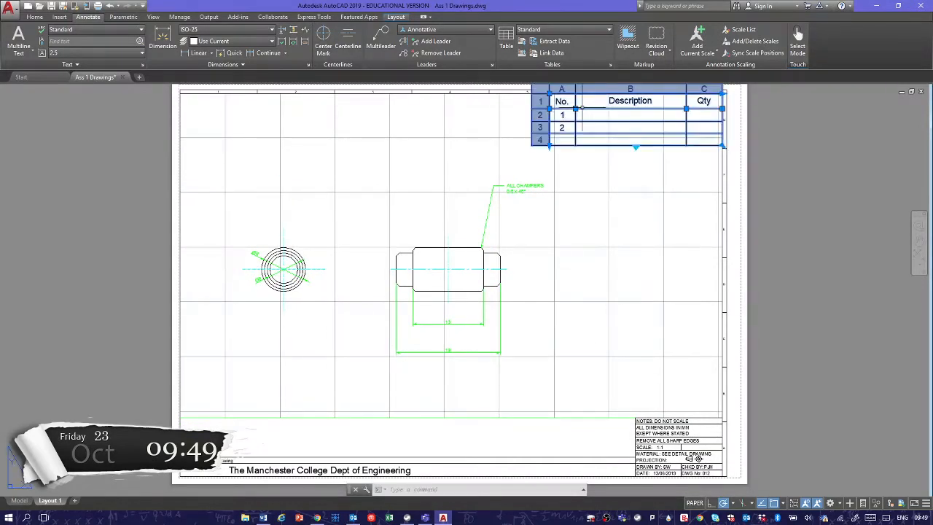
key(Delete)
- Change the SCALE entry in the title block to 4:1
middle_drag(632, 341, 624, 204)
scroll(680, 337, up, 1)
scroll(665, 295, up, 2)
middle_drag(641, 248, 601, 279)
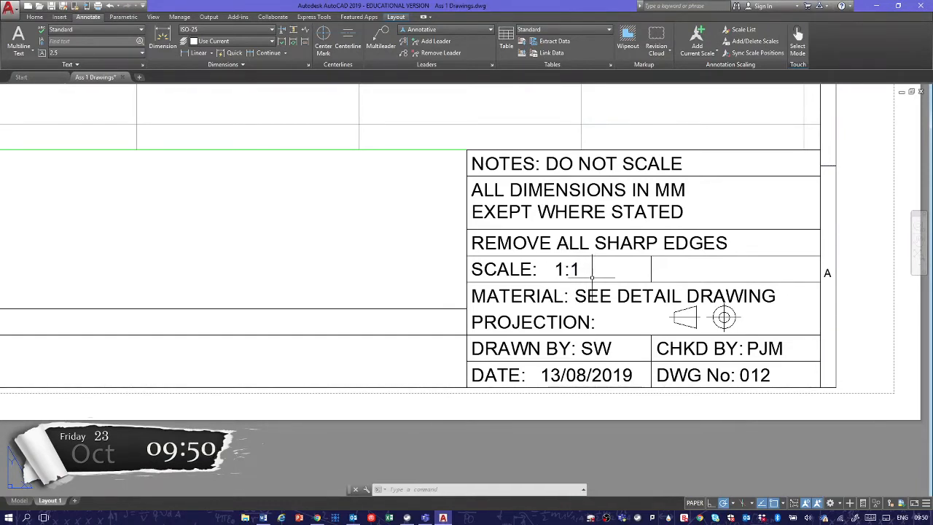
double_click(559, 269)
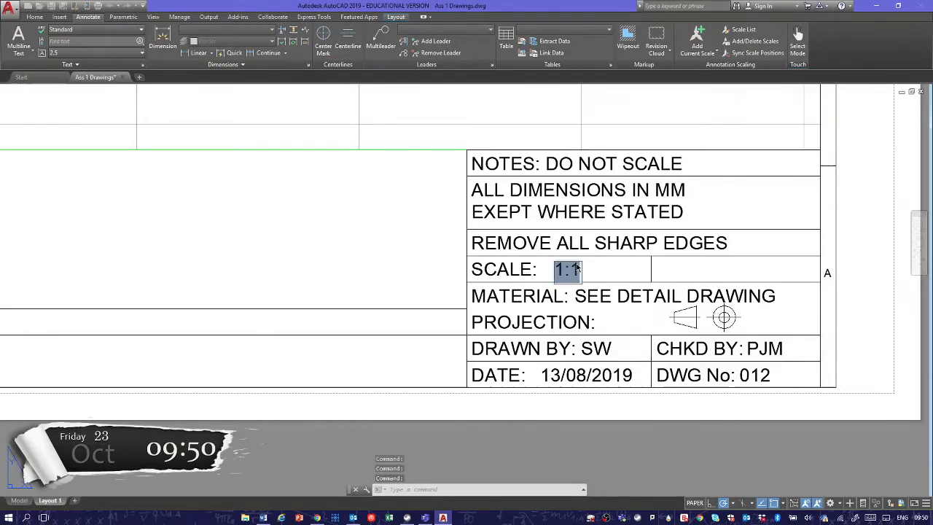
click(566, 272)
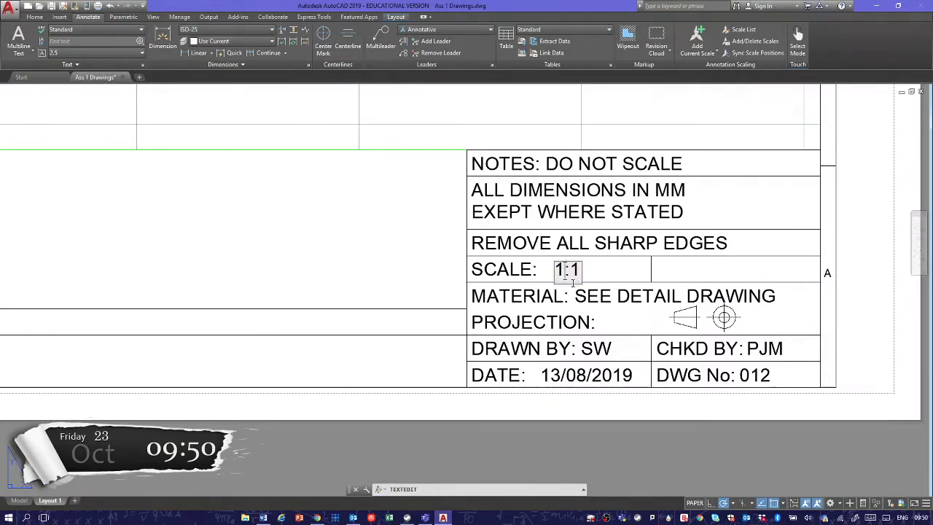
key(BackSpace)
text(4)
click(604, 319)
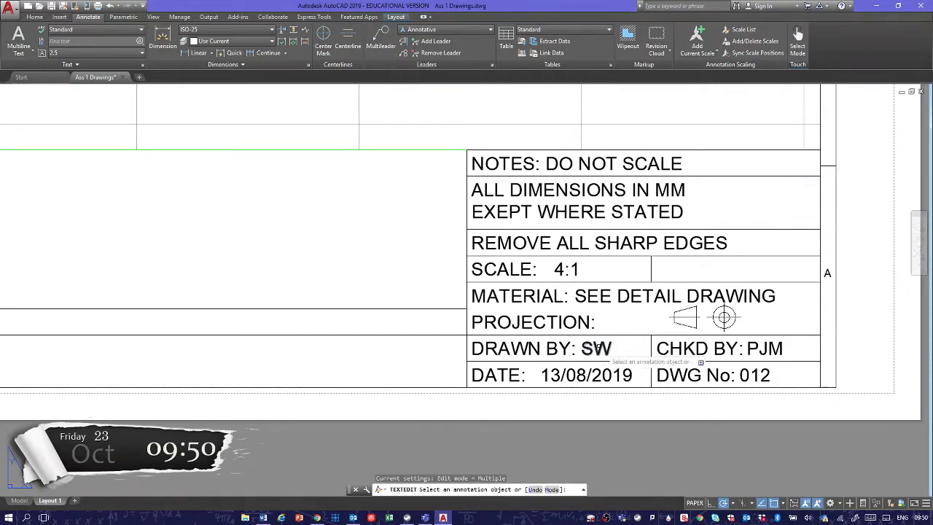
key(Escape)
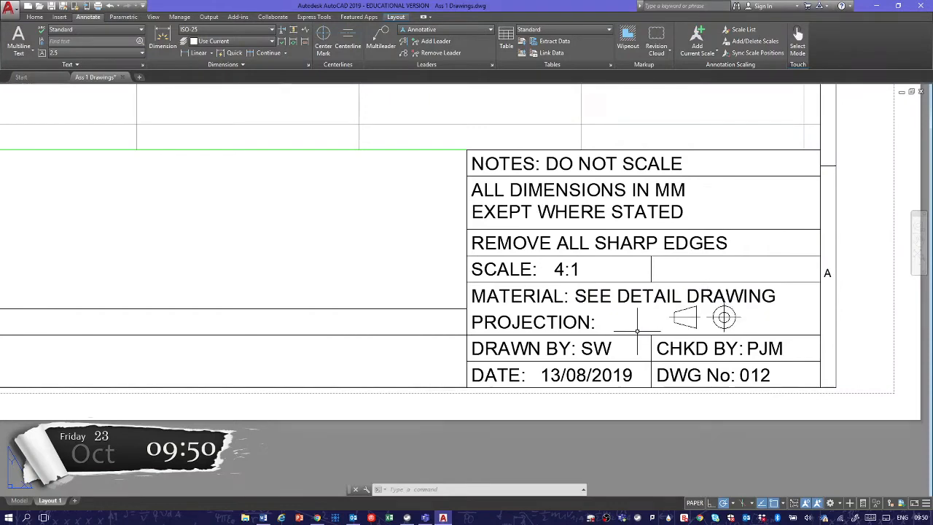
- Examine the sheet's title strip, notes block and pin views for entries that still describe the assembly drawing
scroll(596, 327, down, 3)
middle_drag(198, 344, 624, 304)
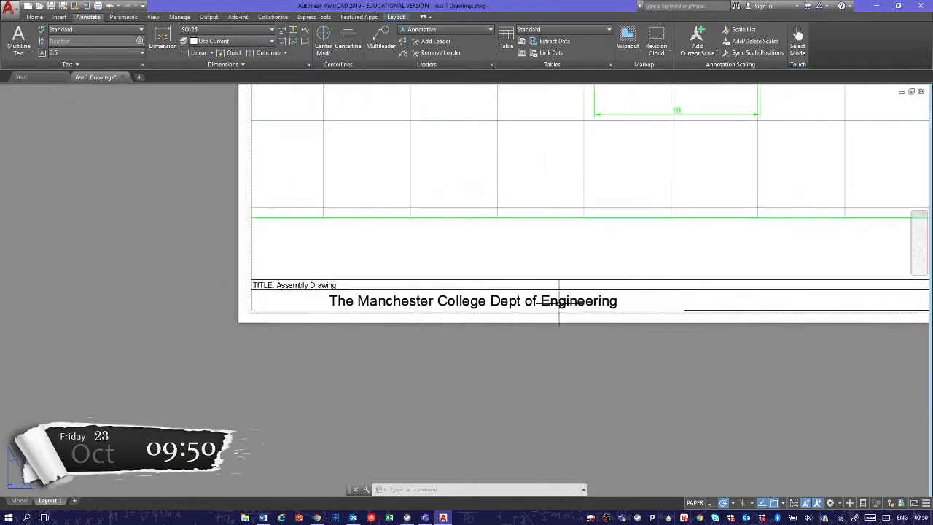
middle_drag(558, 303, 514, 303)
scroll(523, 297, up, 2)
middle_drag(295, 313, 693, 287)
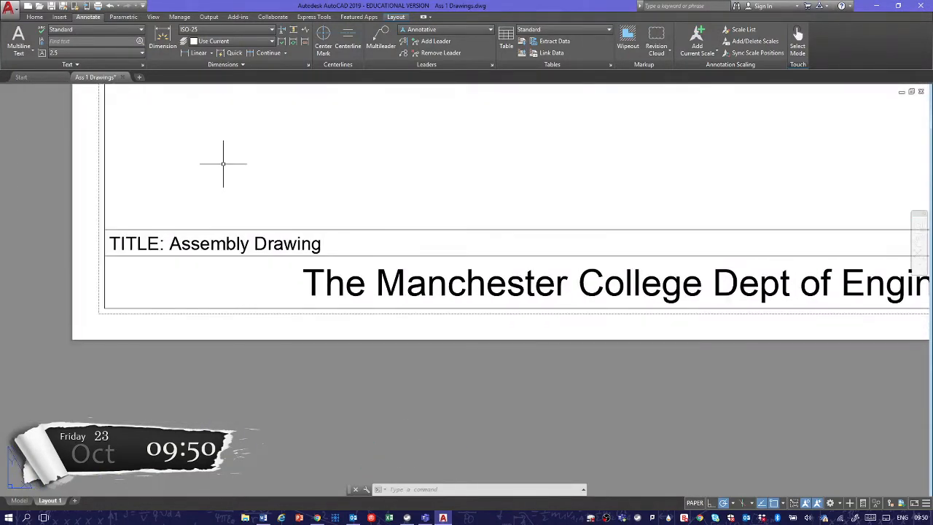
middle_drag(669, 242, 419, 226)
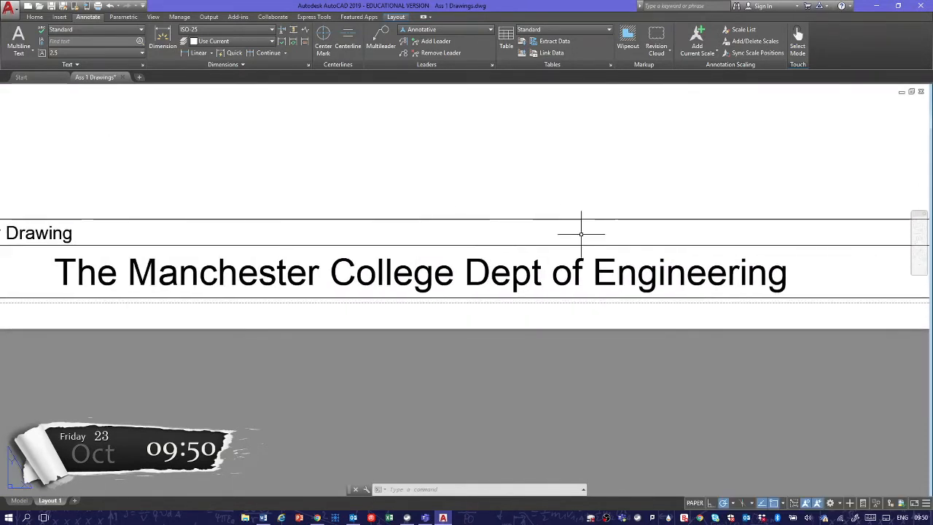
middle_drag(373, 221, 679, 219)
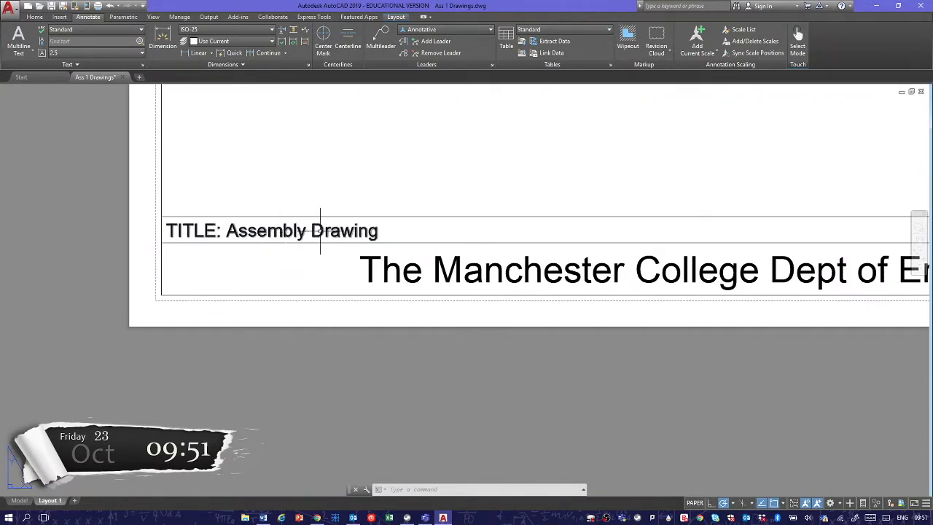
scroll(336, 229, down, 4)
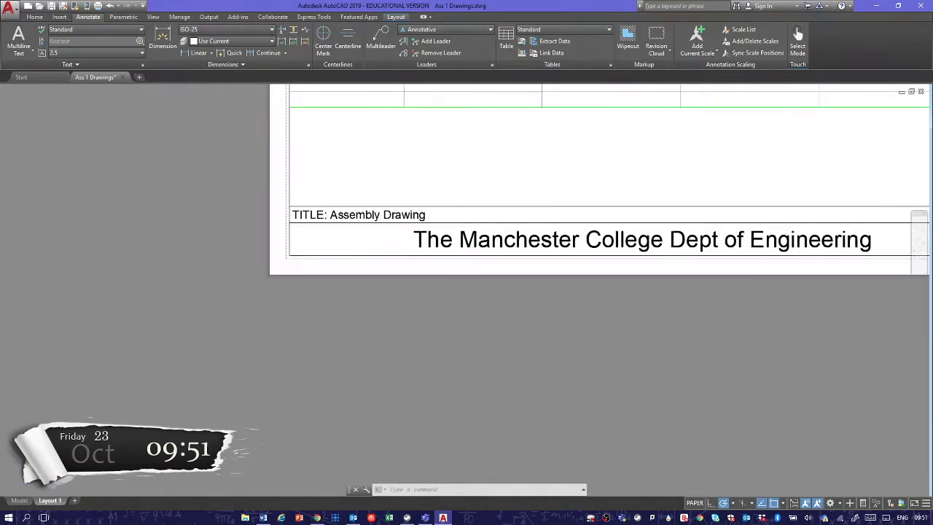
scroll(364, 259, down, 2)
scroll(343, 243, up, 3)
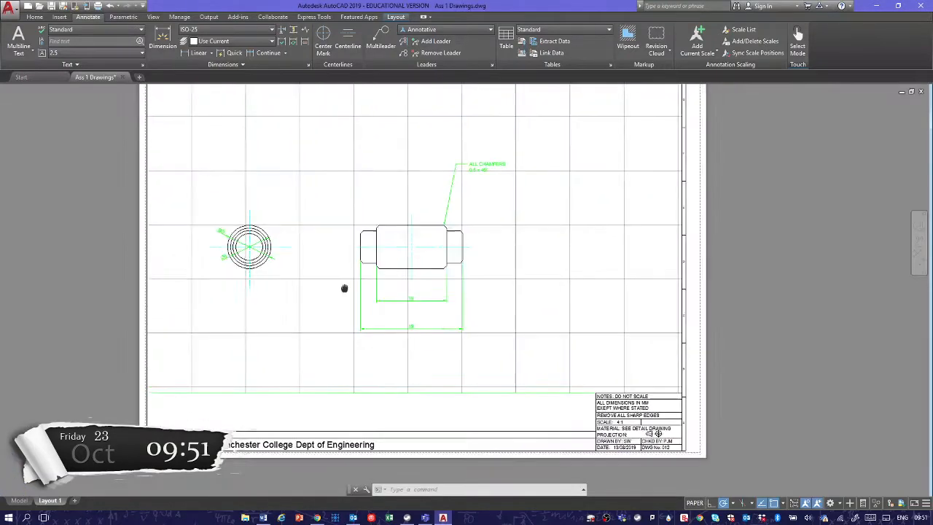
middle_drag(271, 330, 391, 168)
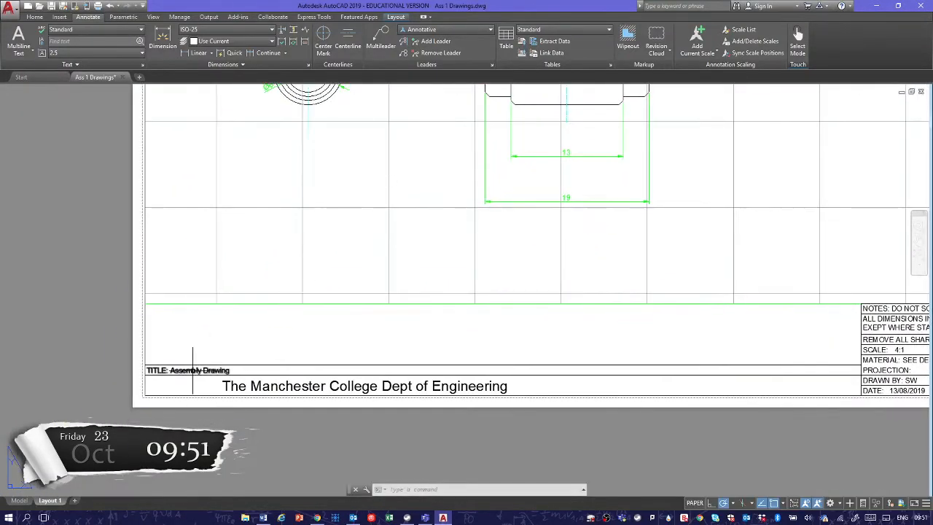
middle_drag(681, 344, 535, 264)
scroll(566, 254, down, 1)
middle_drag(543, 224, 558, 383)
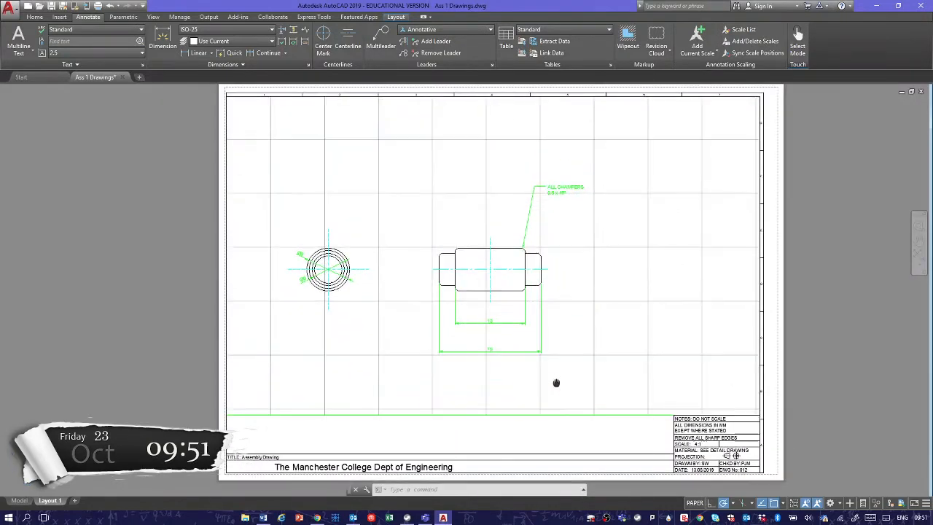
middle_drag(546, 347, 511, 292)
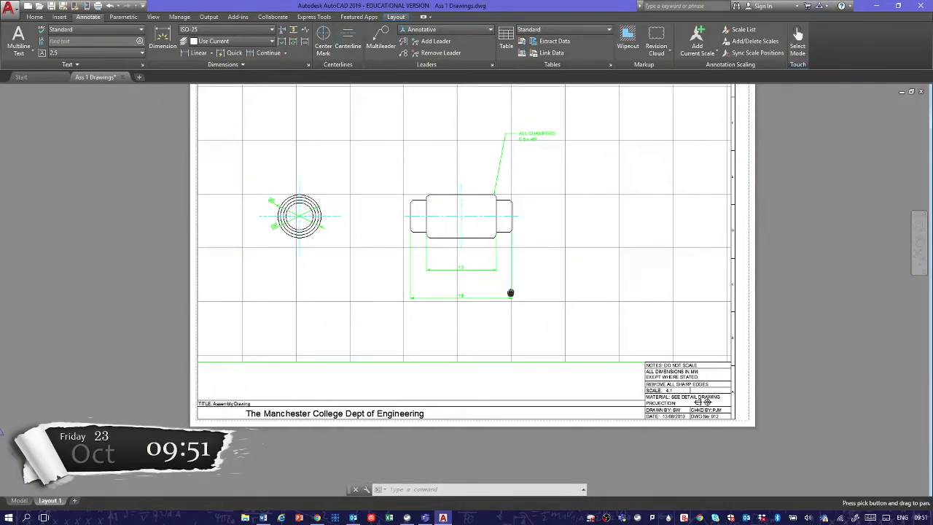
- Rename the current layout as Short Hinge
right_click(53, 501)
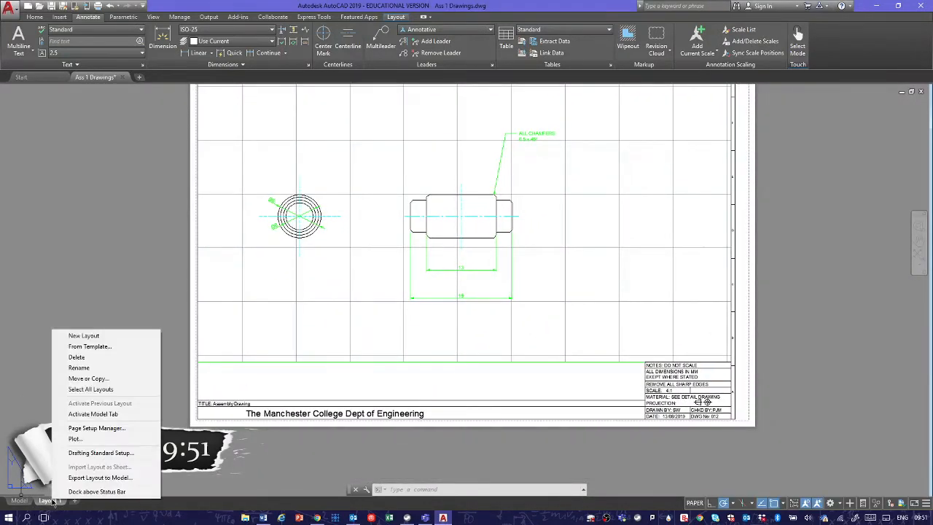
click(94, 371)
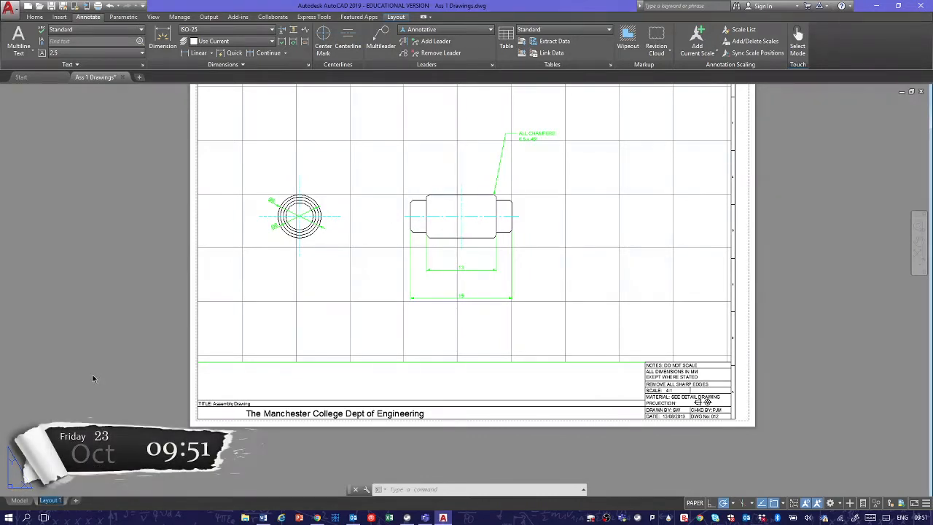
text(Short Hinge)
key(Return)
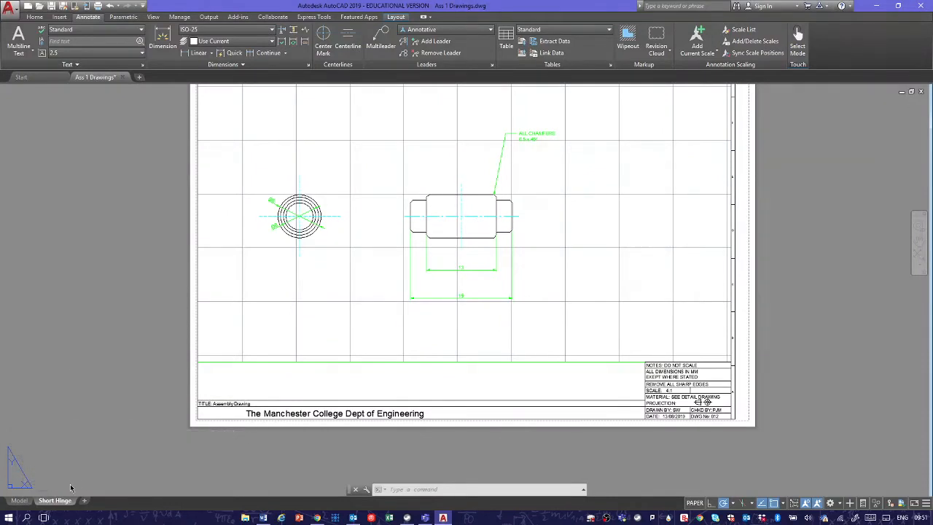
right_click(59, 500)
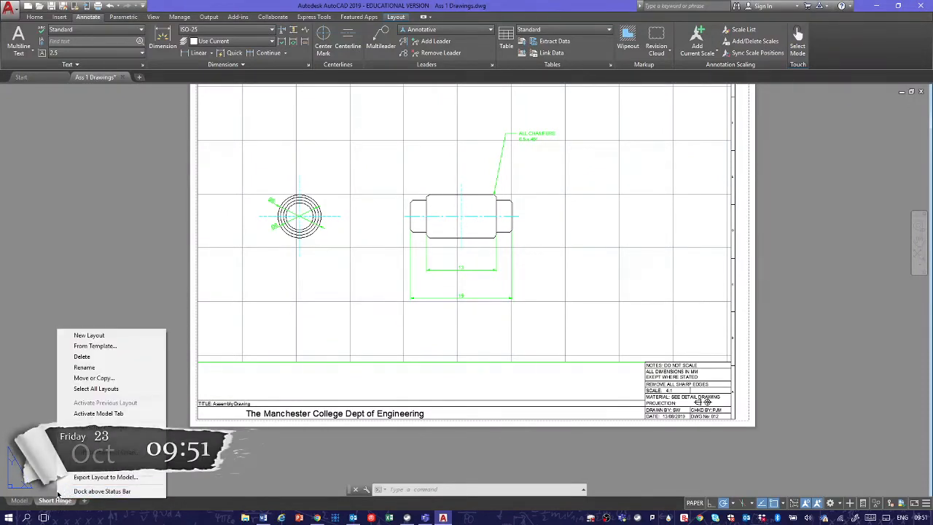
click(26, 368)
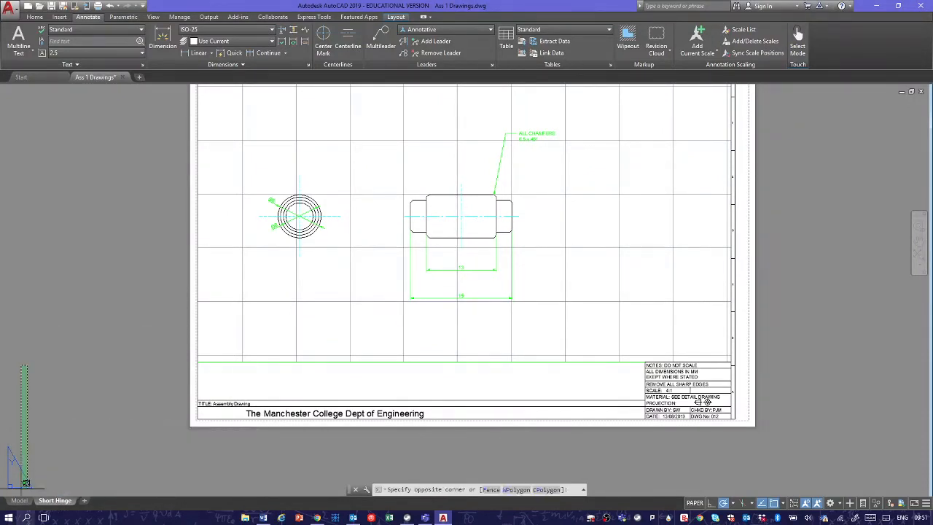
key(Escape)
key(Escape)
- Create a copy of the Short Hinge layout
right_click(55, 501)
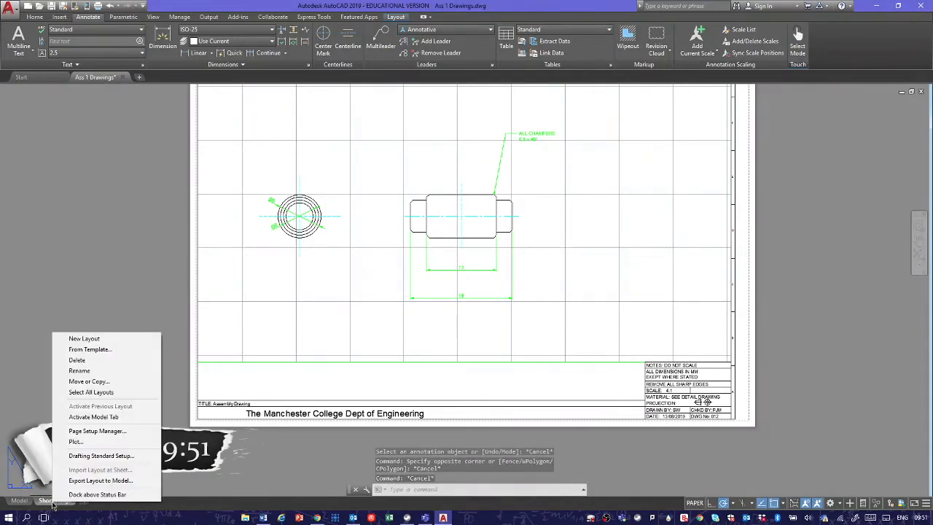
click(99, 383)
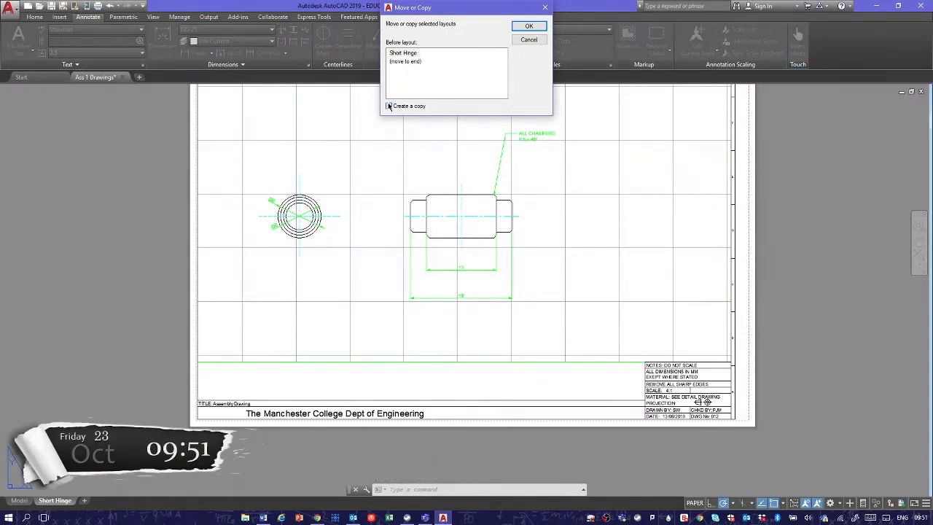
click(529, 26)
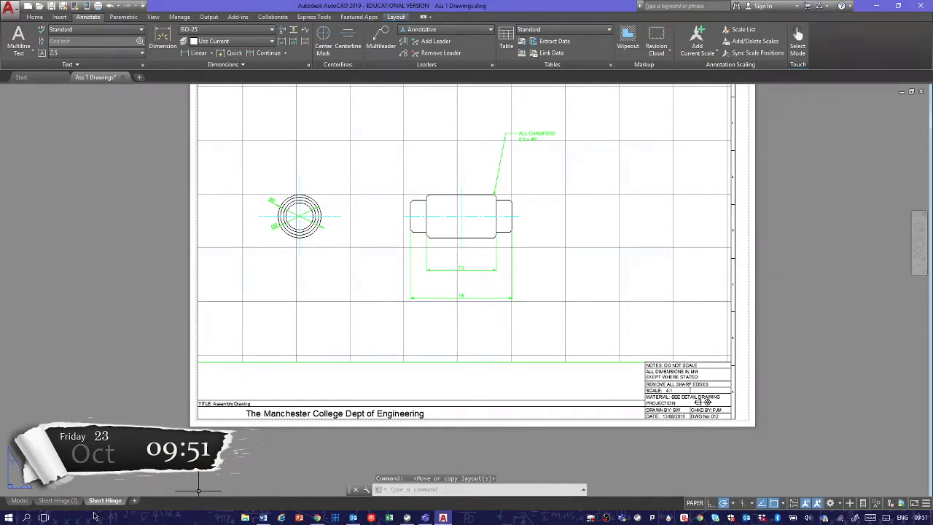
- Open the copied layout and reorder it to come after the original Short Hinge layout
click(61, 503)
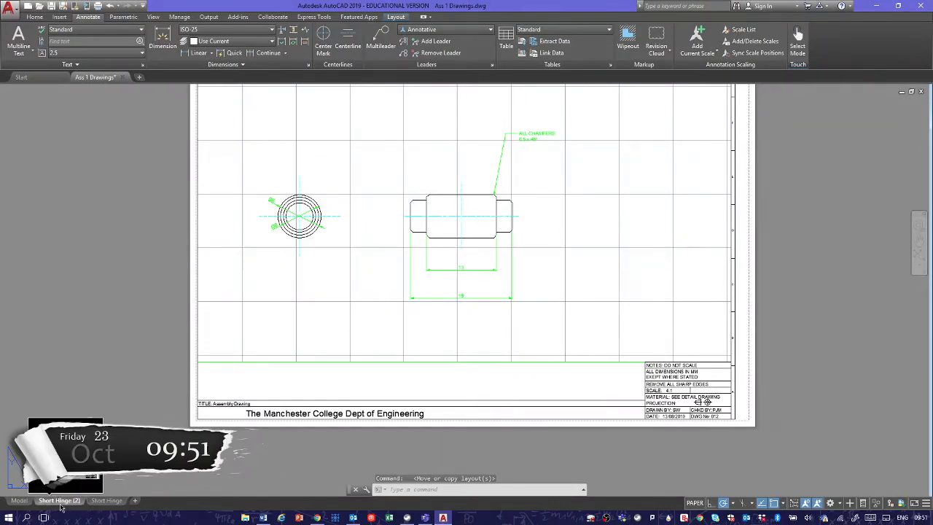
drag(65, 503, 72, 499)
drag(130, 505, 133, 503)
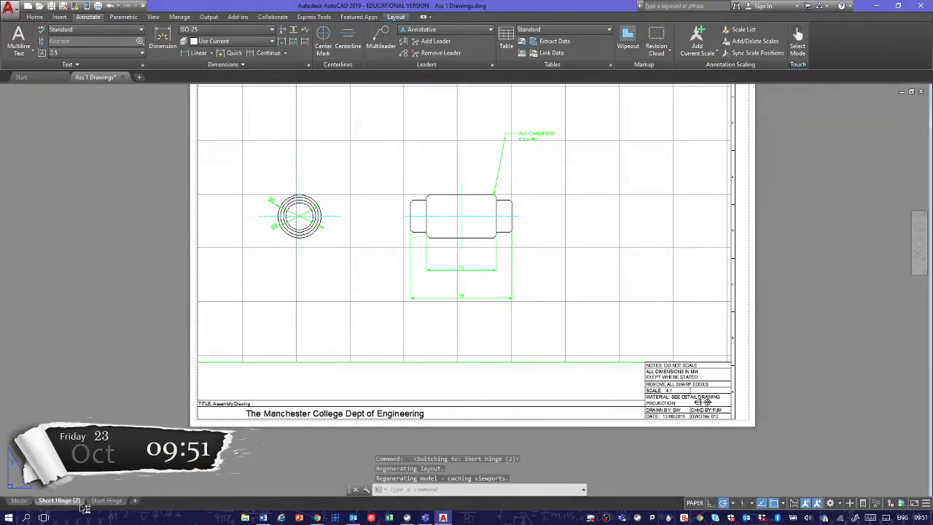
drag(72, 501, 123, 504)
mouse_move(108, 505)
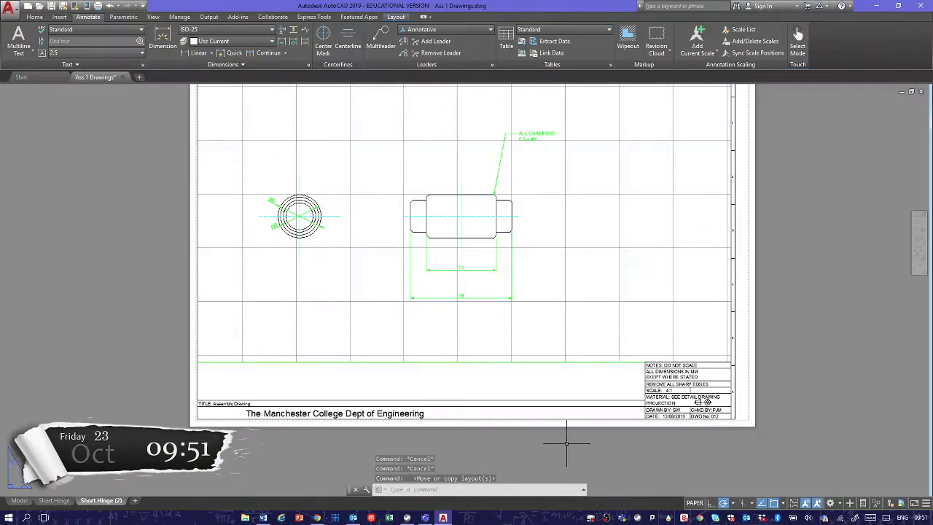
- Activate the copied layout's viewport model space and frame the two views of the round hinge part with the flat side
click(696, 502)
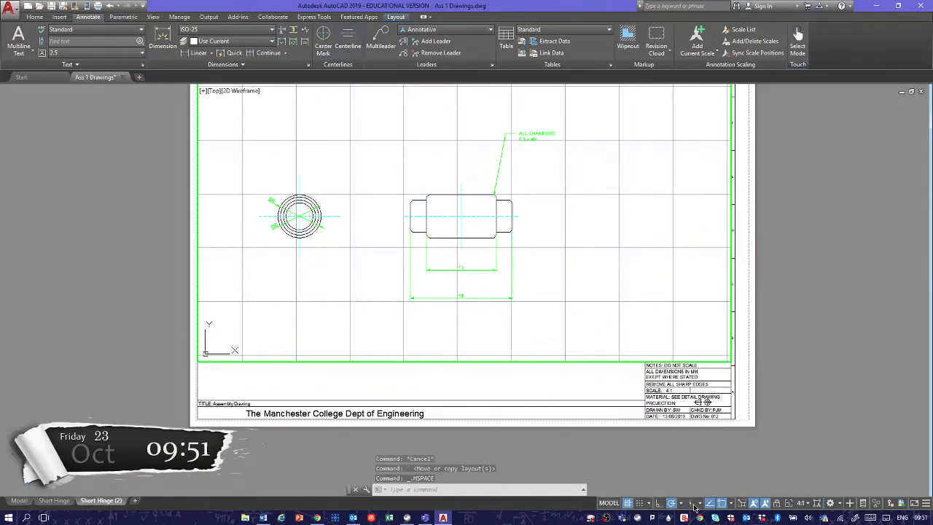
scroll(547, 287, down, 6)
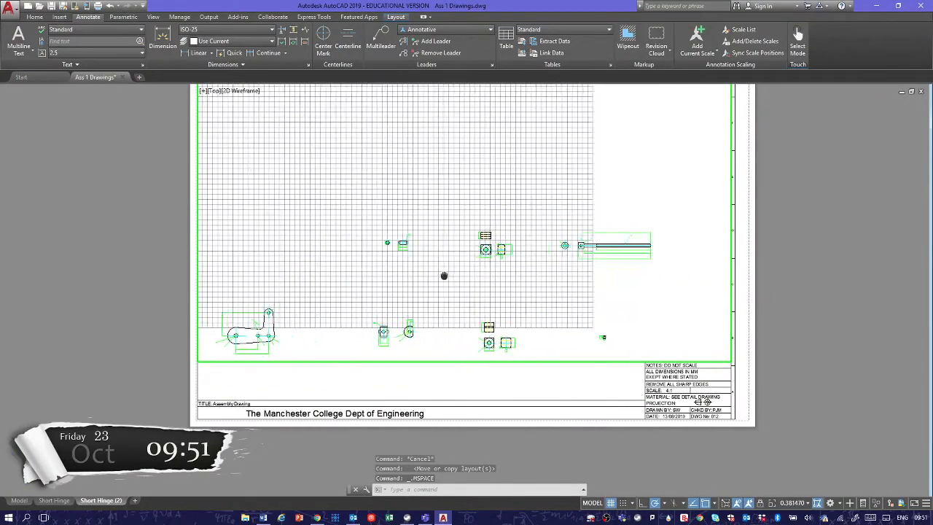
scroll(368, 287, up, 10)
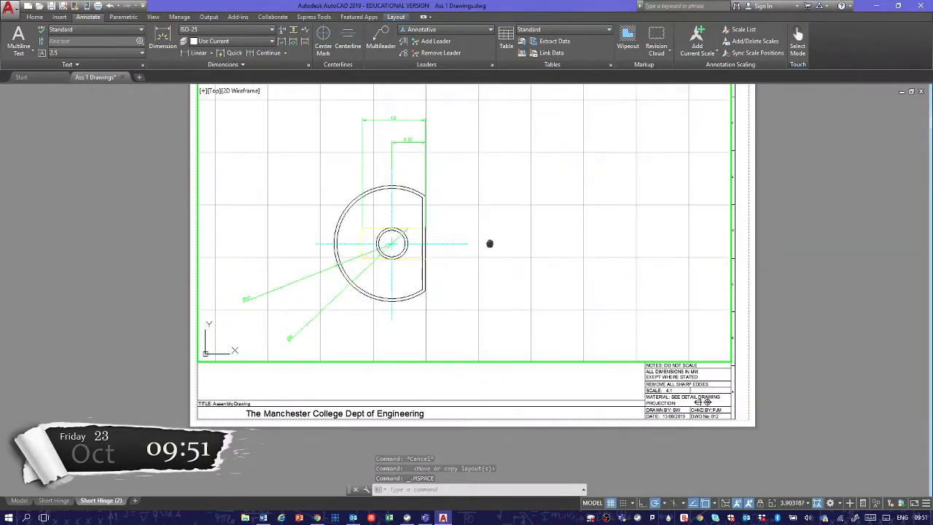
middle_drag(624, 190, 640, 190)
middle_drag(594, 228, 621, 240)
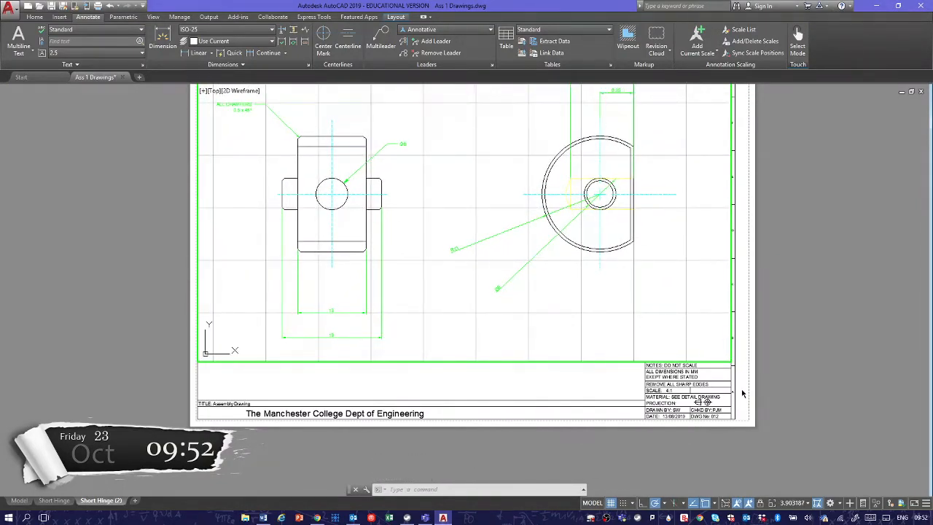
- Set the scale of the copied layout's viewport to 4:1
key(Escape)
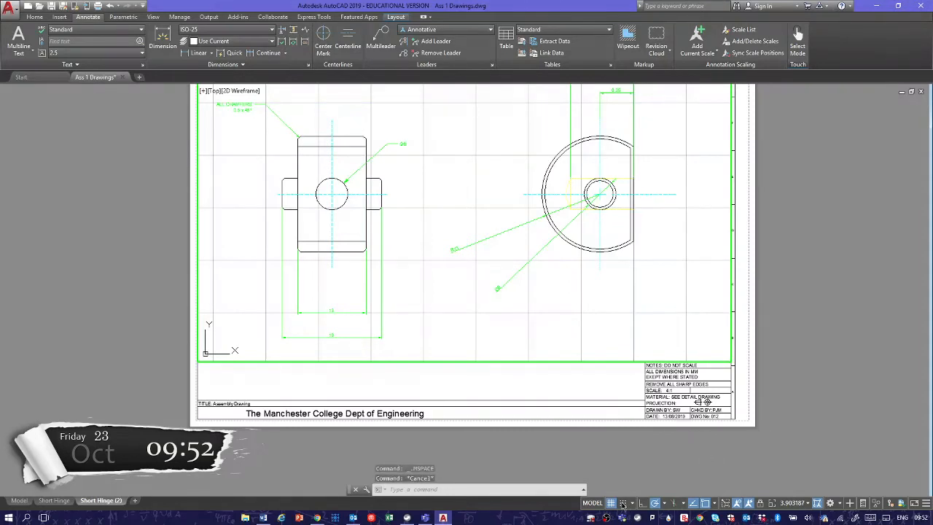
click(592, 503)
click(685, 503)
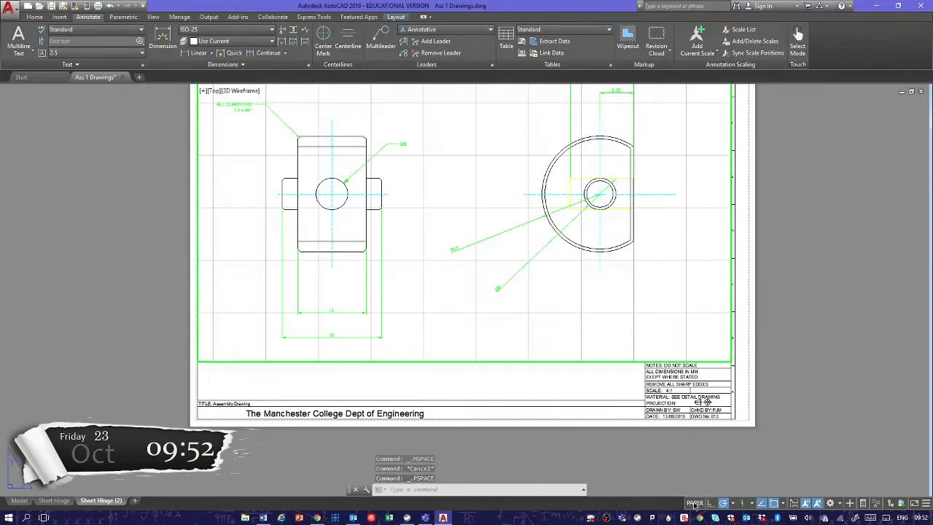
click(795, 504)
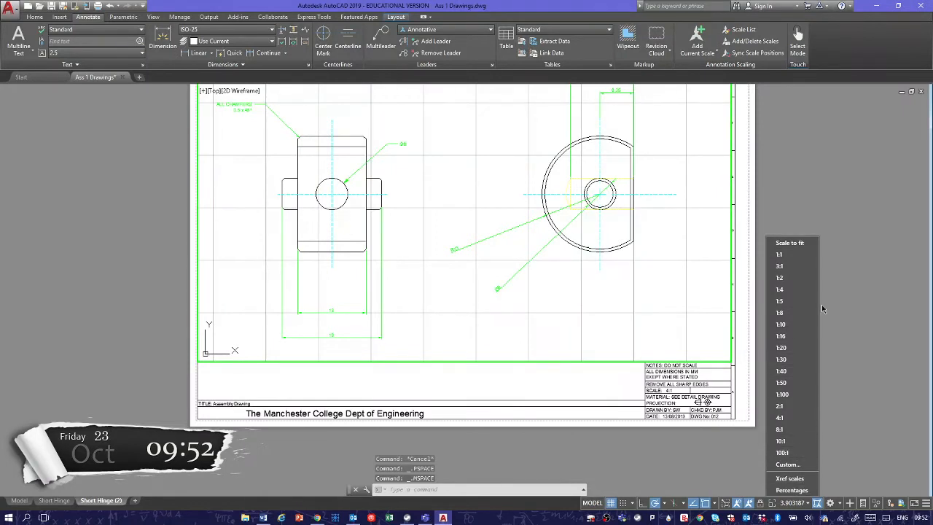
click(800, 418)
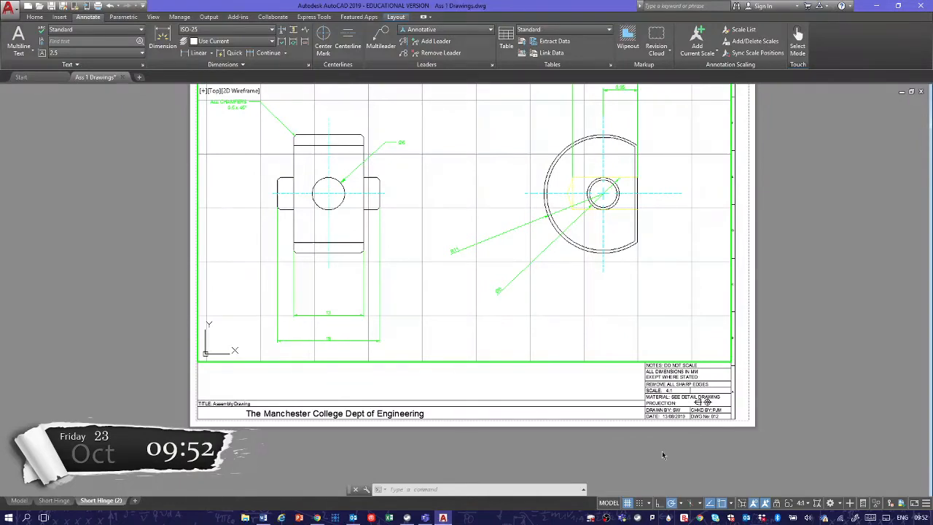
- Return to paper space and check the scale entry in the copied sheet's title block
click(611, 503)
scroll(678, 427, up, 8)
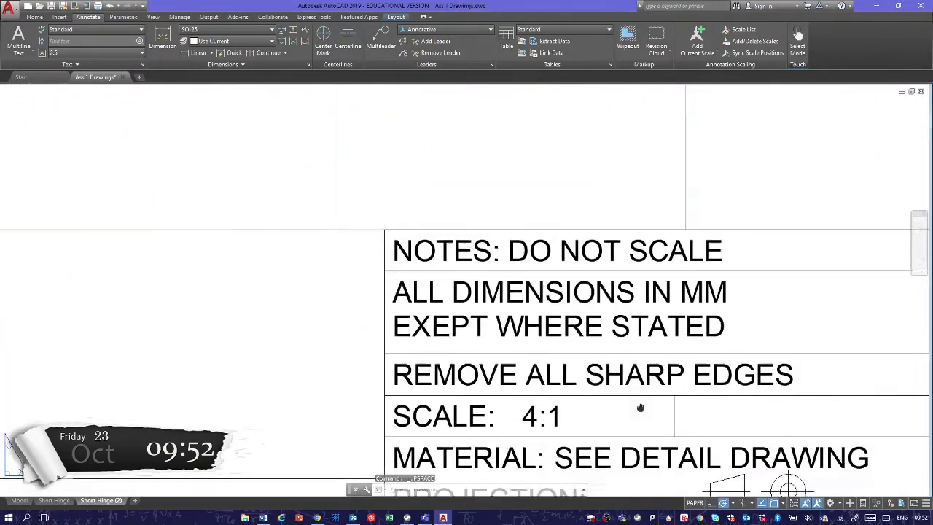
middle_drag(602, 206, 608, 187)
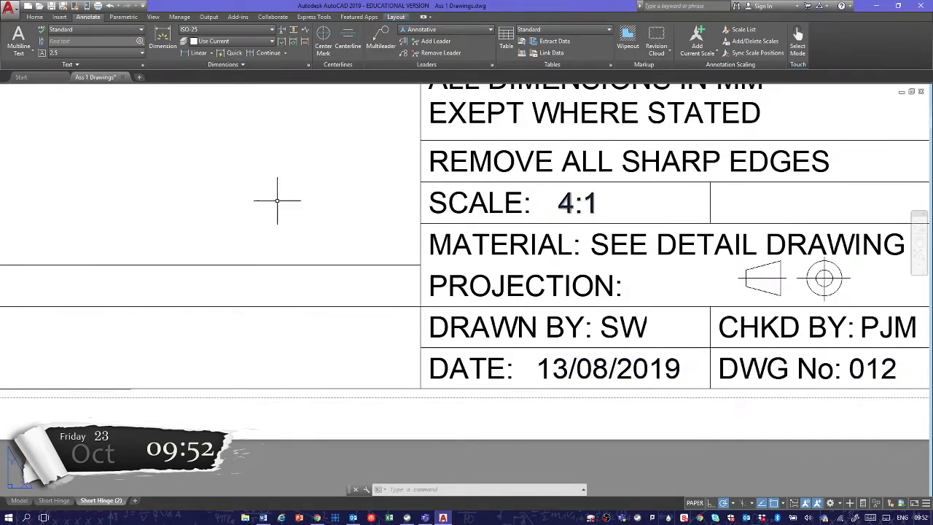
- Examine the title entry in the copied sheet's title block and view the lower part of the sheet
middle_drag(277, 201, 648, 200)
middle_drag(218, 219, 686, 214)
middle_drag(192, 213, 622, 227)
middle_drag(374, 239, 529, 248)
middle_drag(219, 231, 448, 237)
middle_drag(136, 236, 564, 223)
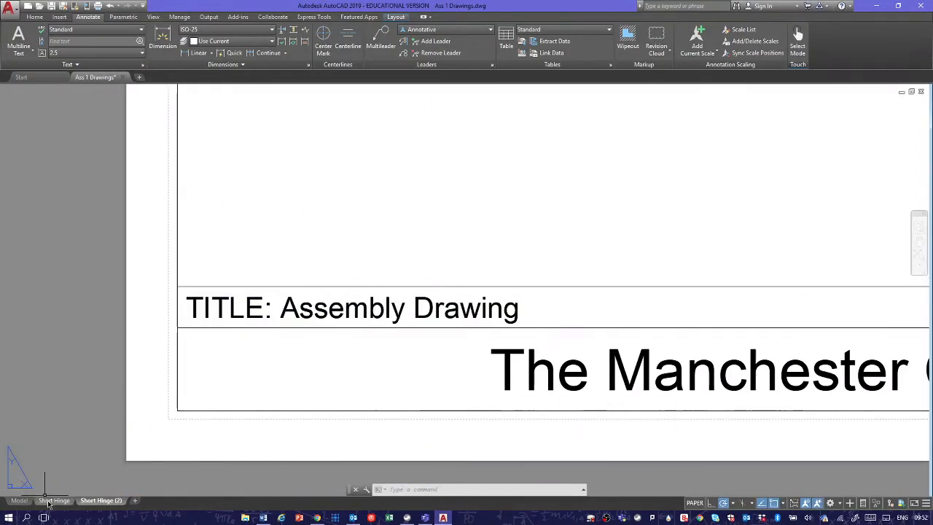
mouse_move(49, 503)
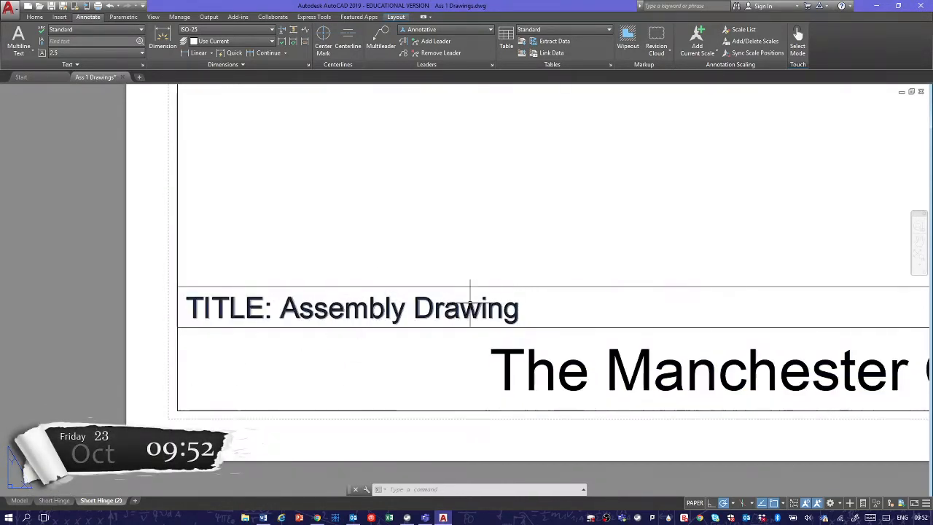
scroll(470, 306, down, 6)
mouse_move(537, 270)
middle_down()
mouse_move(346, 306)
mouse_move(200, 358)
middle_up()
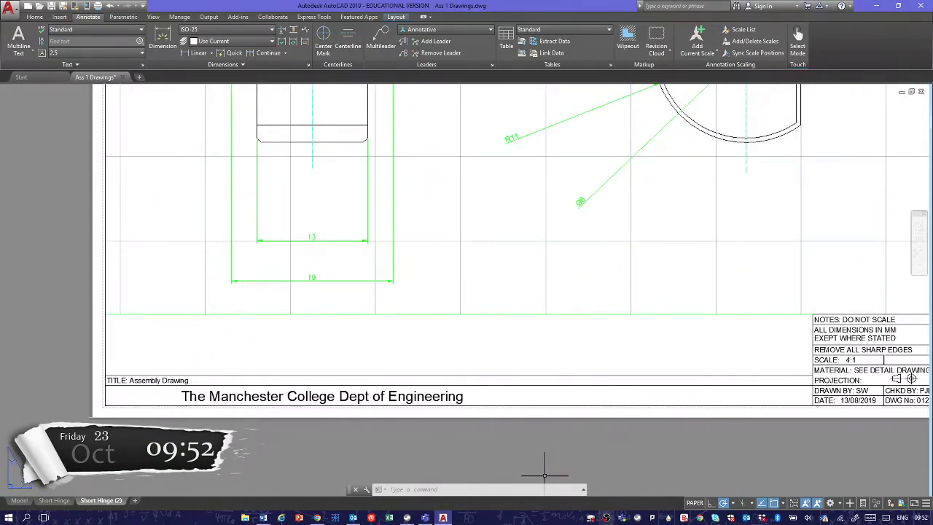
right_click(607, 518)
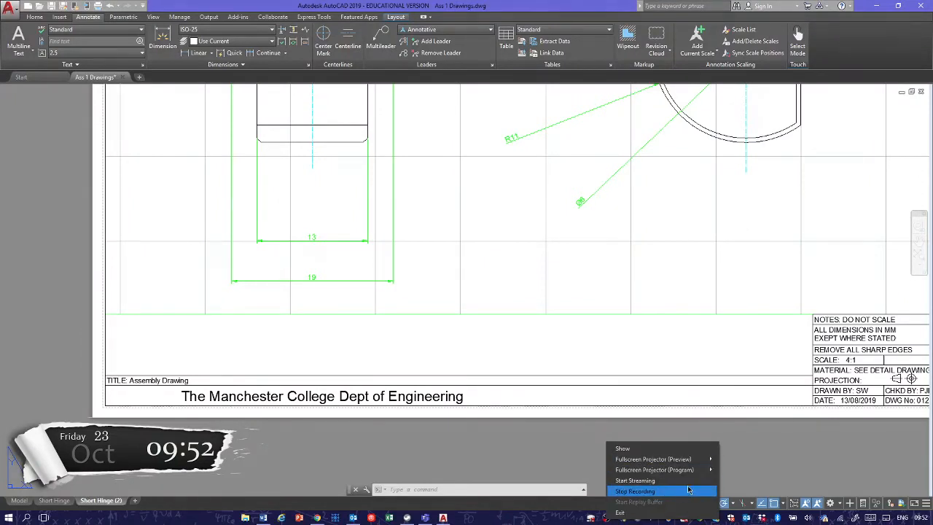
click(772, 465)
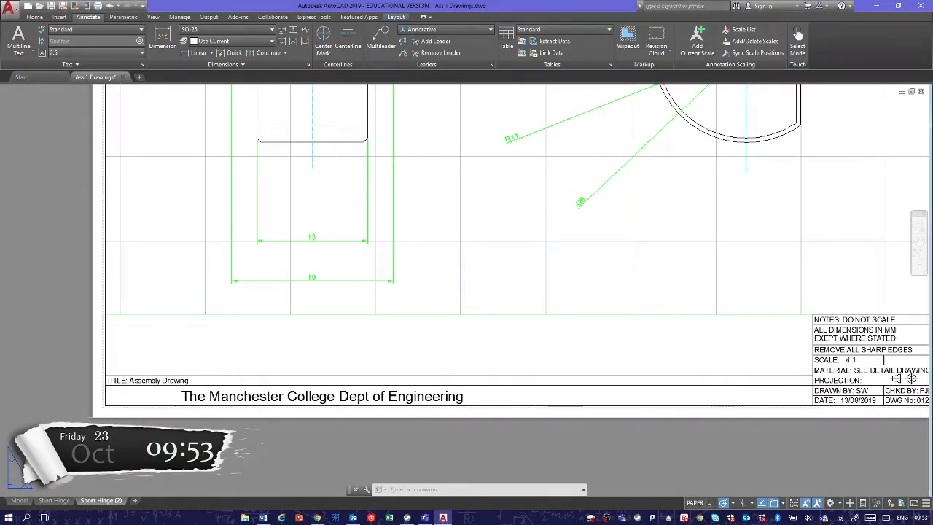
right_click(607, 518)
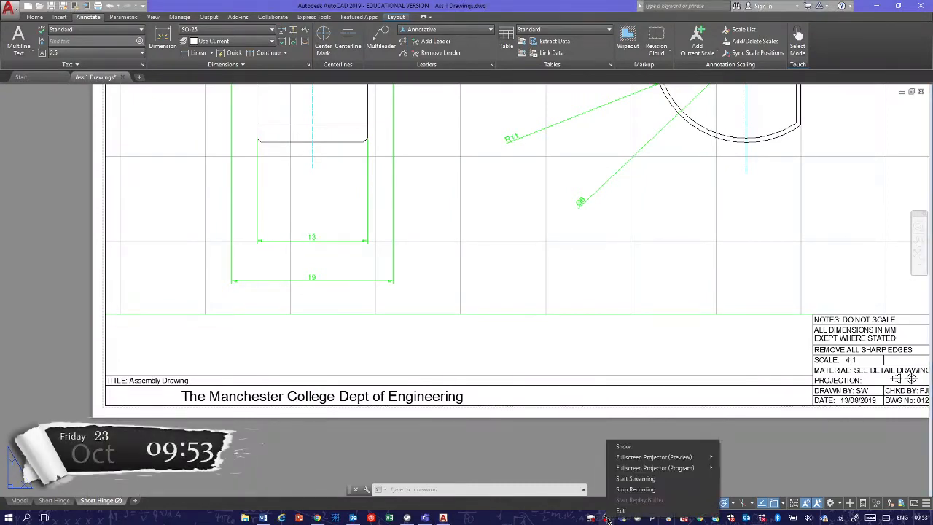
click(425, 427)
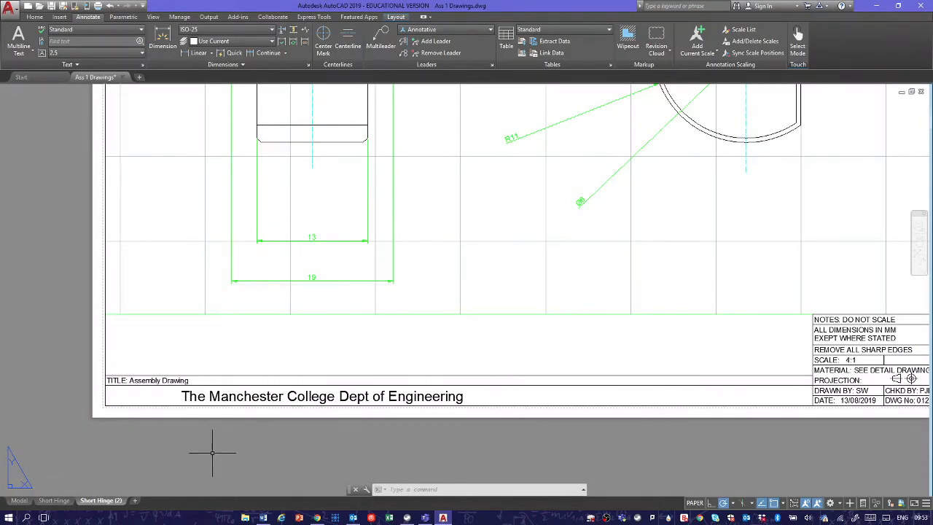
- Close Ass 1 Drawings.dwg without saving the changes and reopen it from the recent documents
click(15, 16)
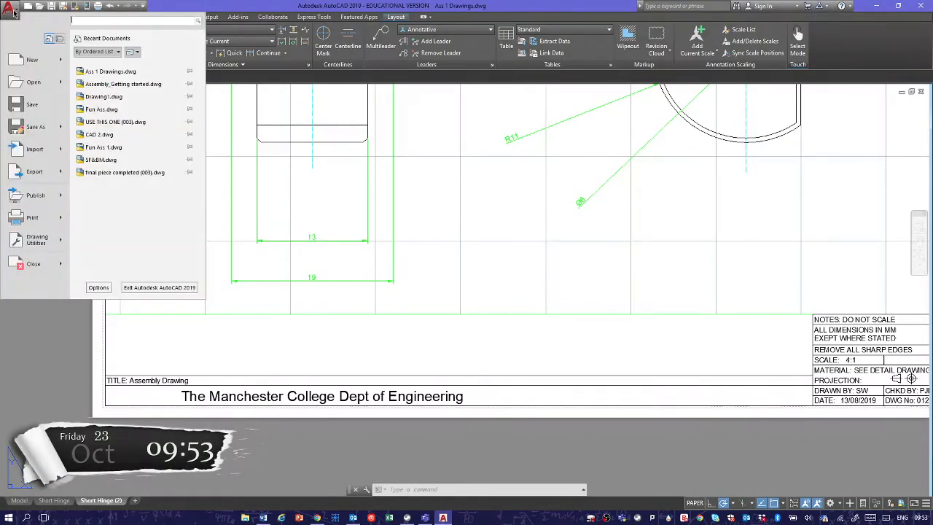
click(113, 71)
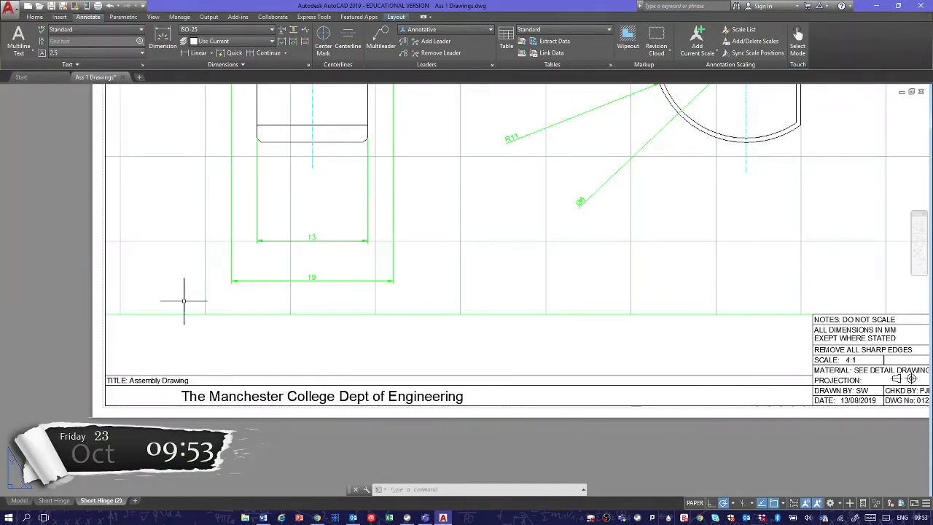
click(123, 77)
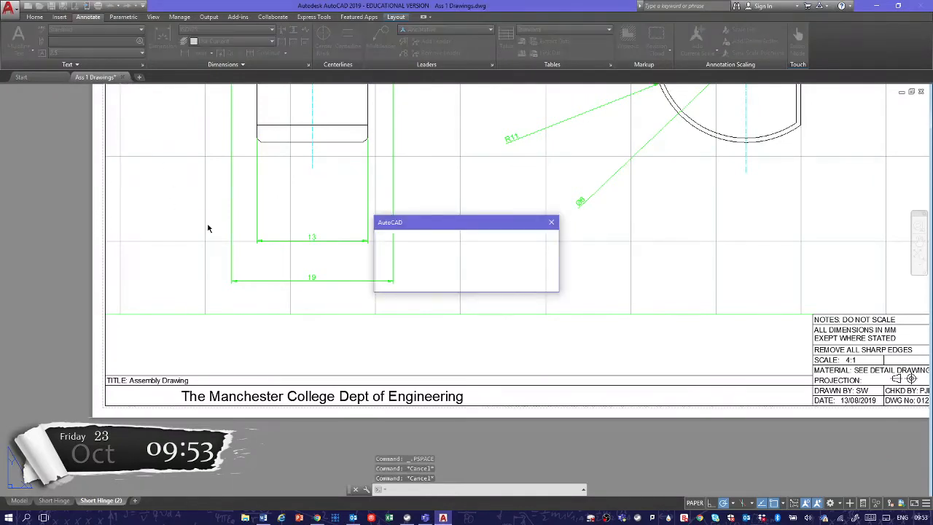
click(493, 281)
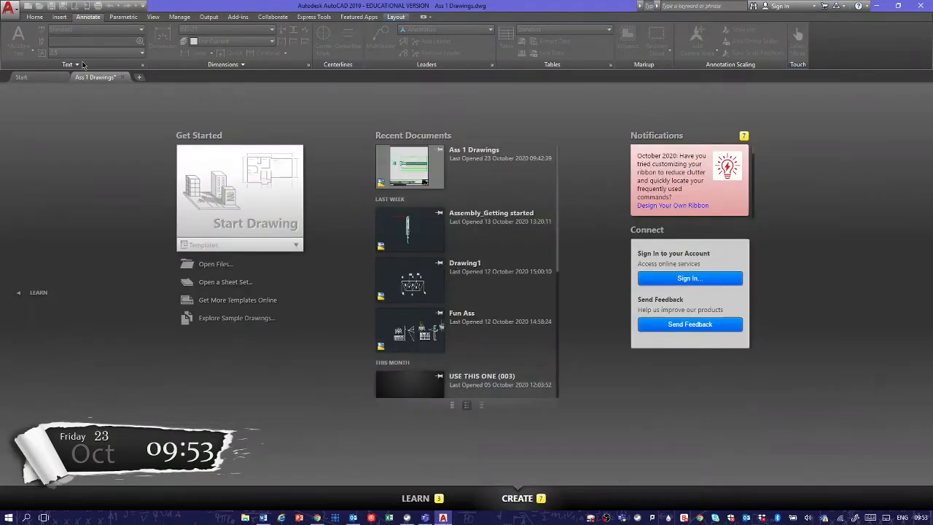
click(12, 10)
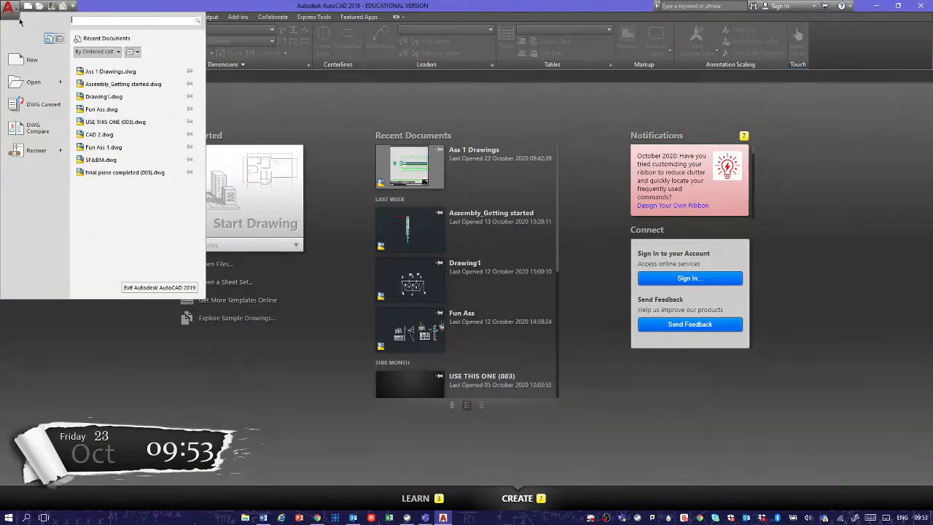
click(275, 333)
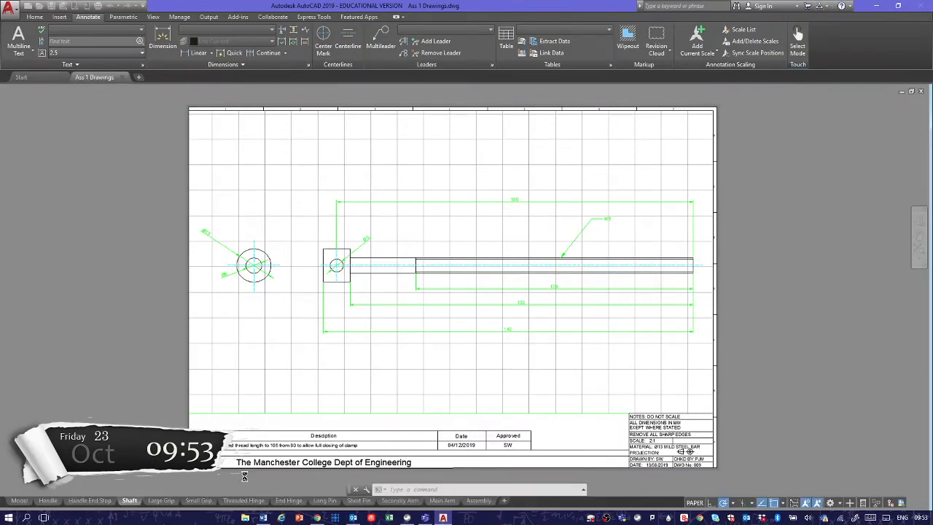
- Open the Assembly layout and delete its existing parts table with the No., Description and Qty columns
click(479, 501)
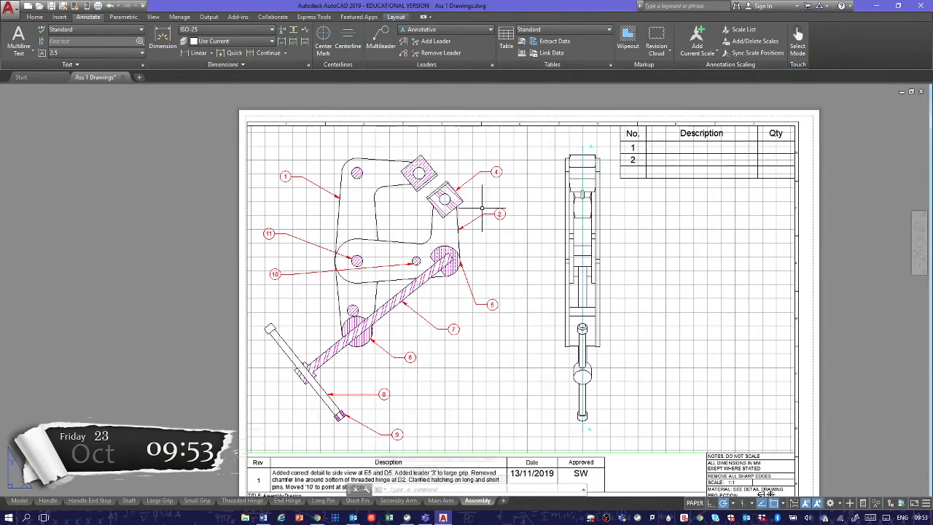
scroll(700, 169, up, 2)
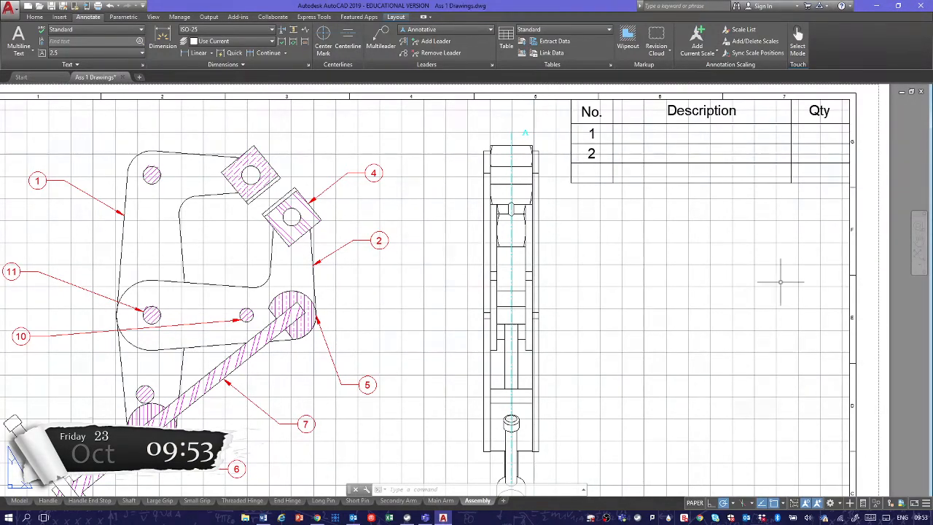
scroll(774, 287, down, 2)
mouse_move(742, 327)
middle_down()
mouse_move(675, 217)
mouse_move(580, 331)
middle_up()
scroll(675, 218, up, 1)
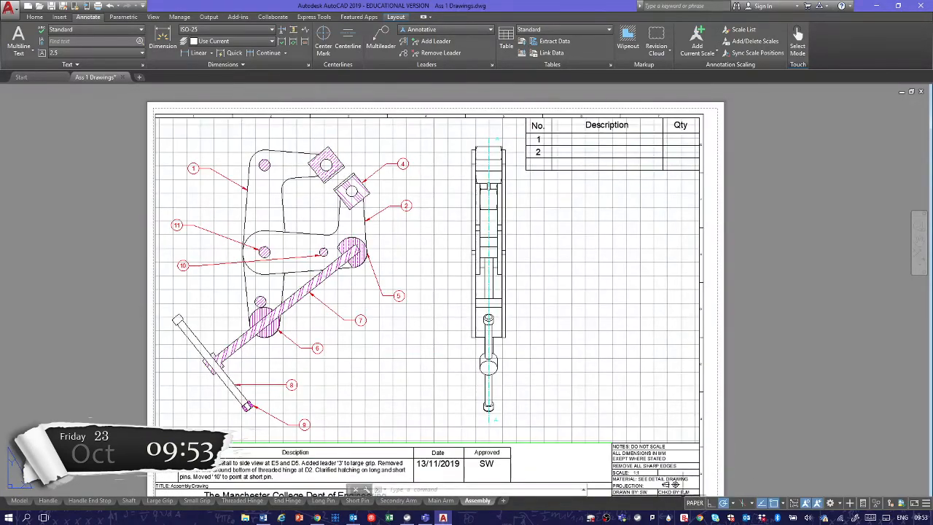
click(599, 173)
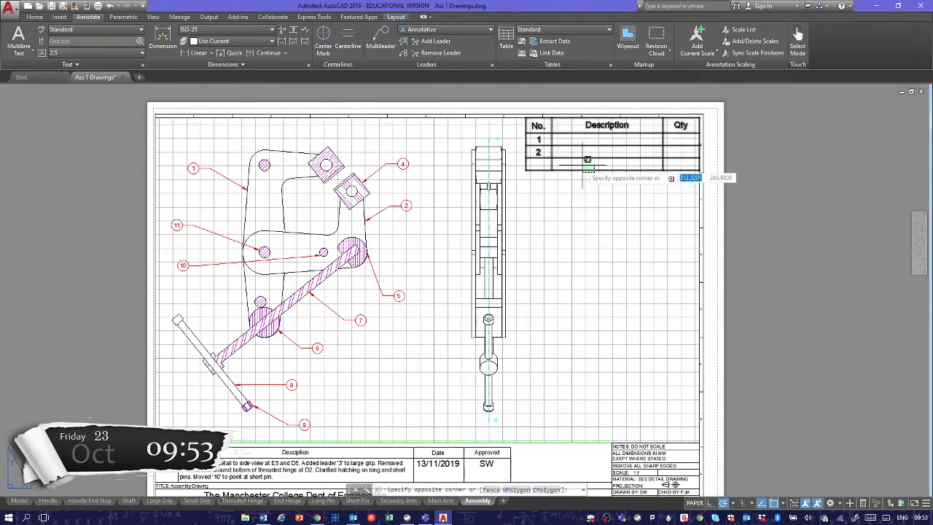
click(588, 168)
key(Delete)
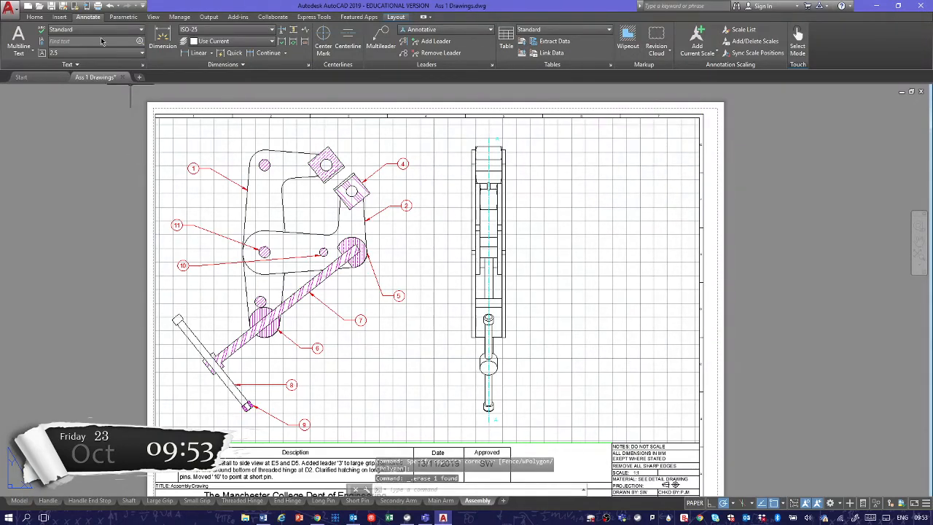
- Start a new table and set the first row's cell style to Header and the second row's to Data
click(35, 18)
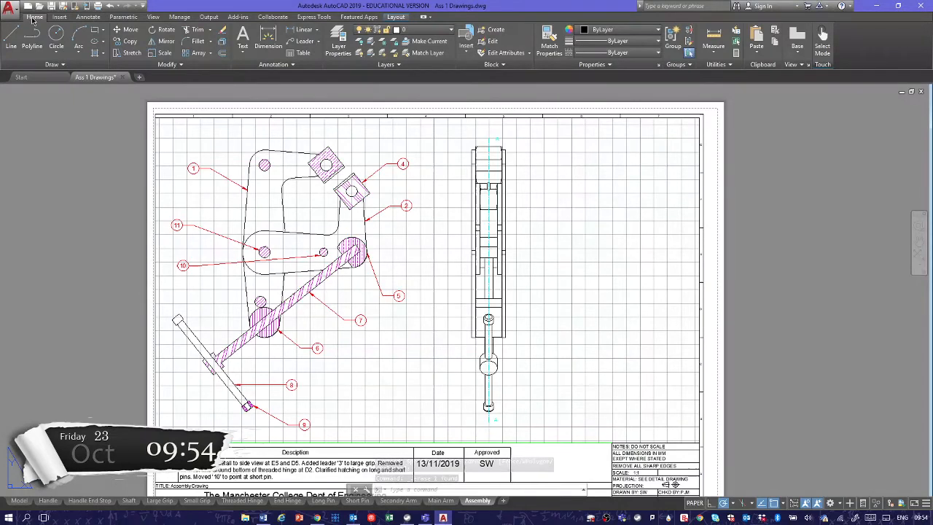
click(298, 55)
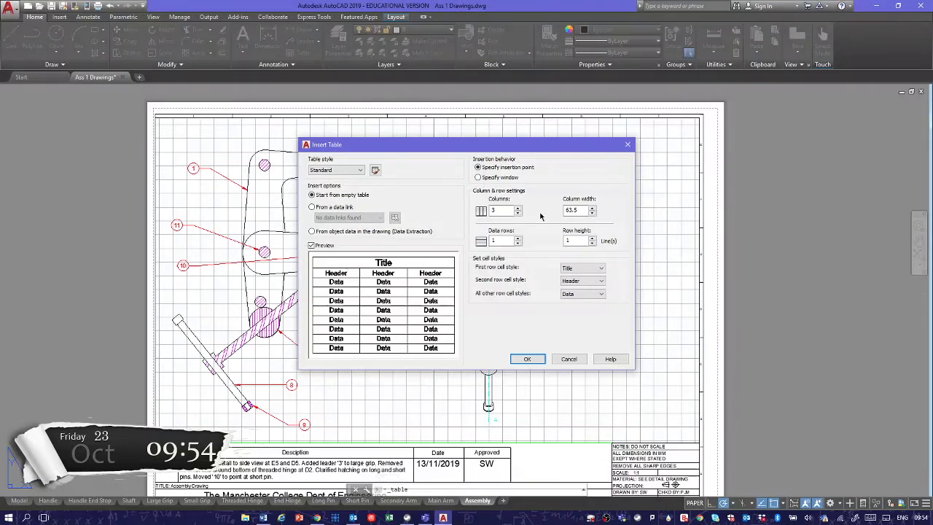
click(588, 269)
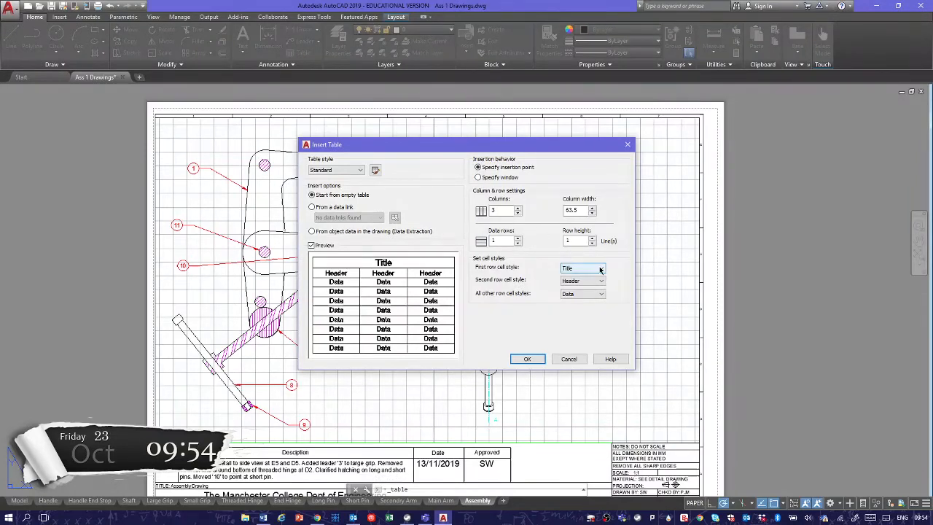
click(587, 284)
click(599, 282)
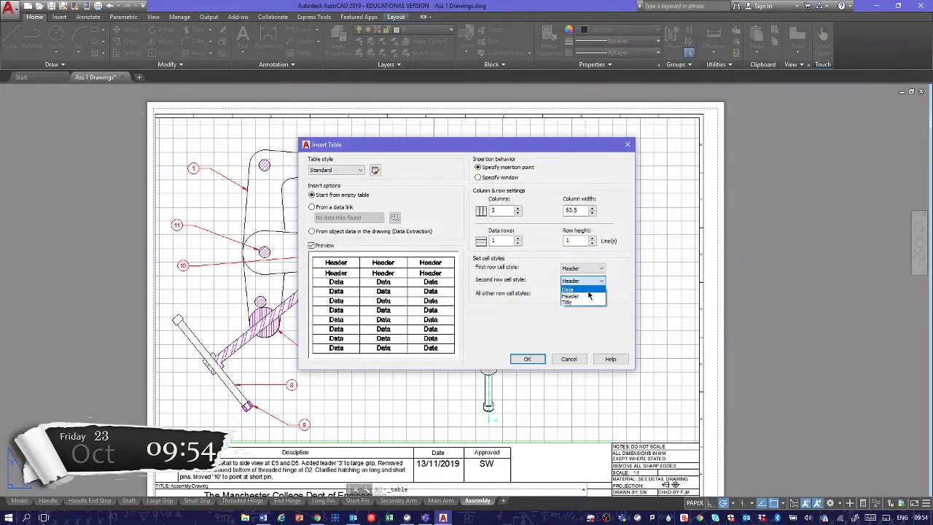
click(583, 290)
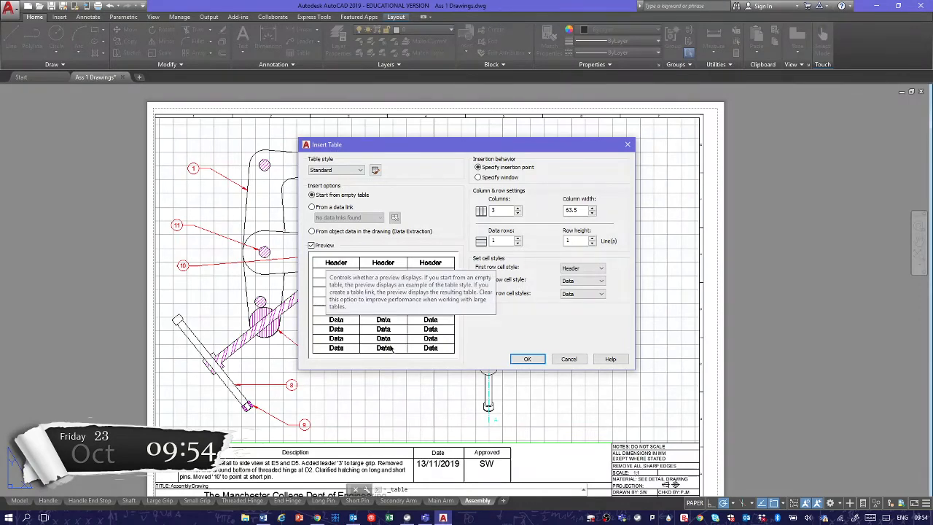
- Place the three-column table over the upper part of the assembly's side view, leaving its cells empty
click(527, 359)
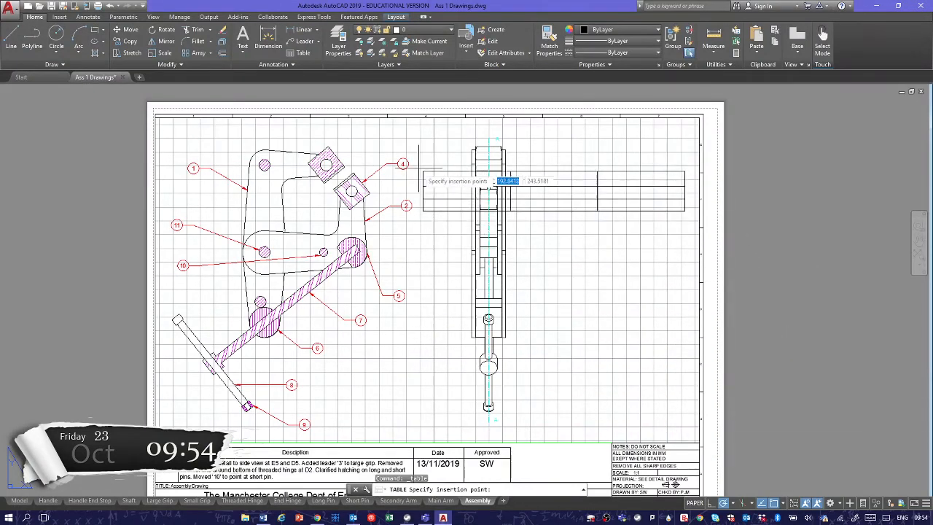
click(400, 158)
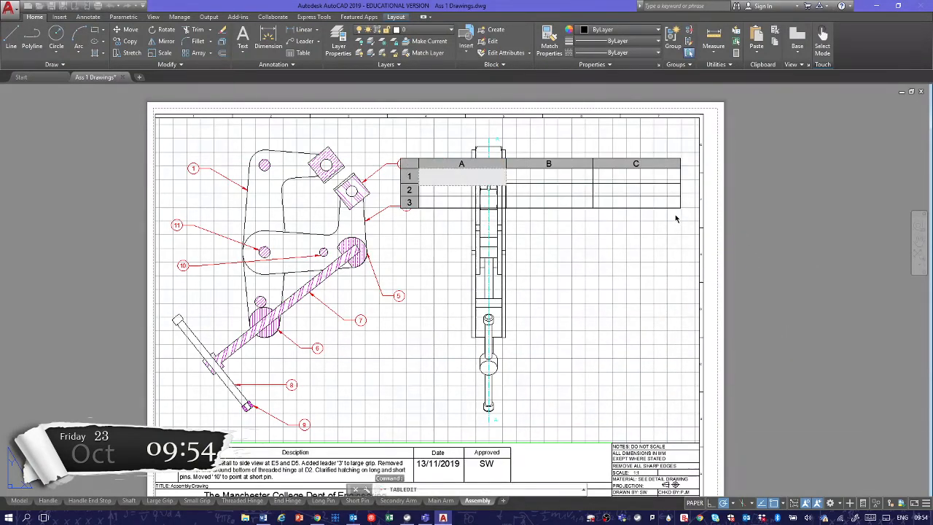
key(Escape)
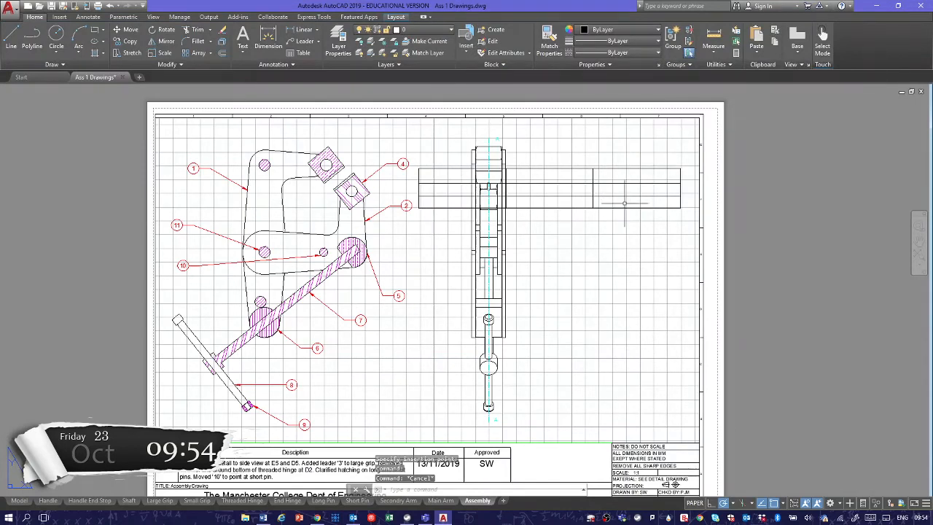
- Move the empty table by its upper-right corner to the upper-right corner of the drawing border
click(618, 207)
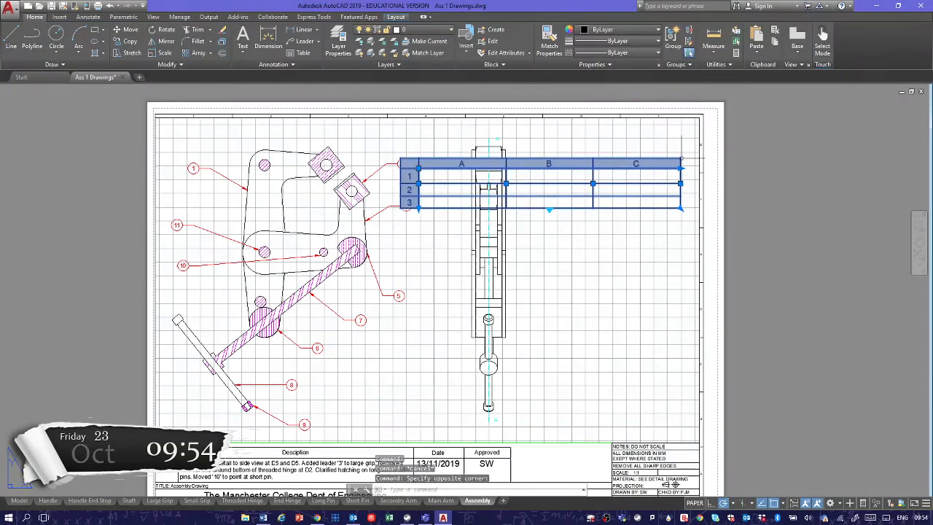
key(Escape)
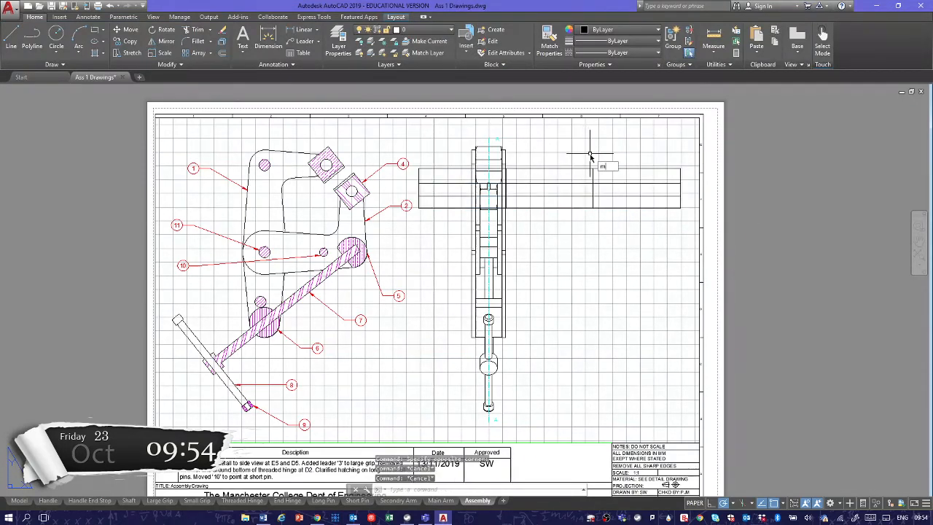
key(Return)
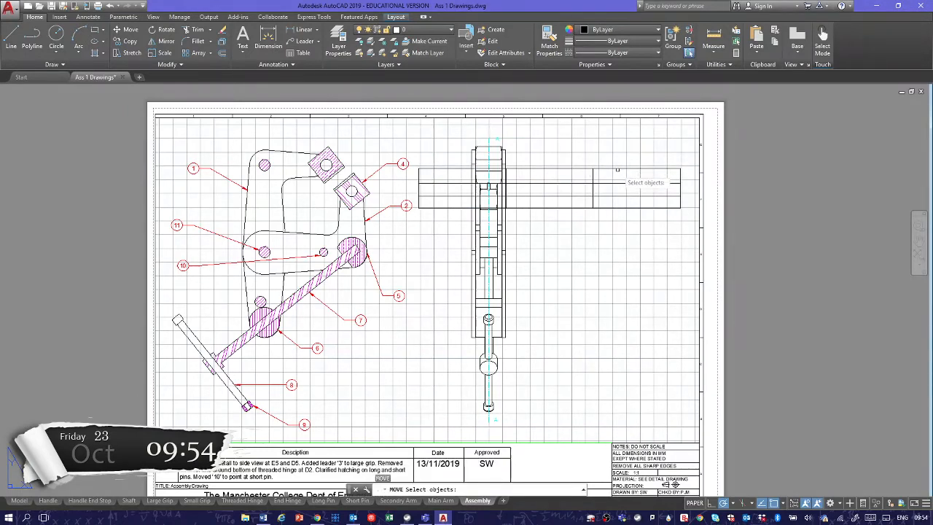
click(615, 169)
key(Return)
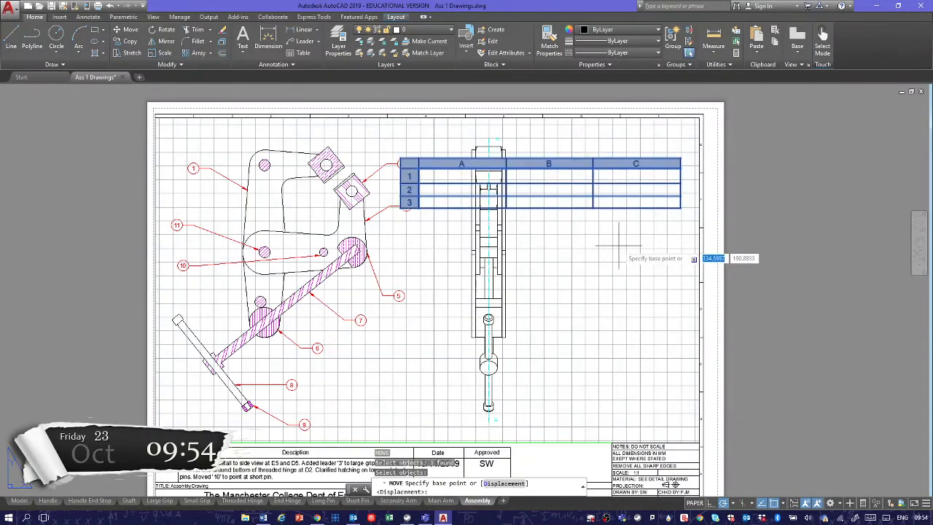
click(685, 168)
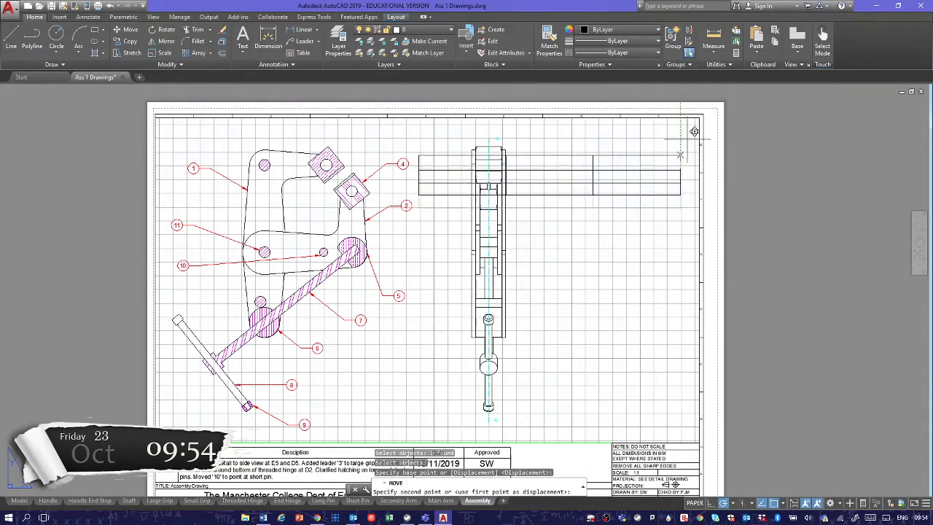
click(701, 114)
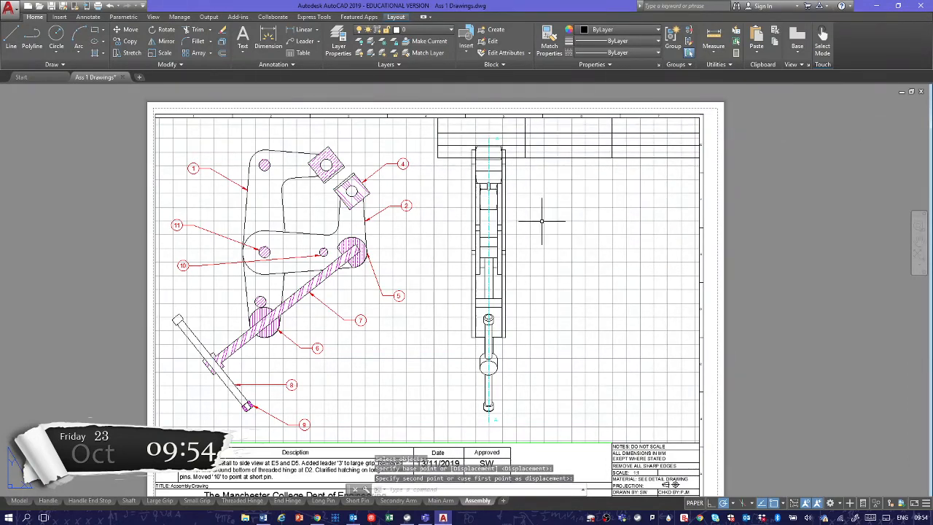
key(Escape)
key(Escape)
- Narrow the empty parts table from its left edge and shift both column dividers towards the border's right side
click(438, 135)
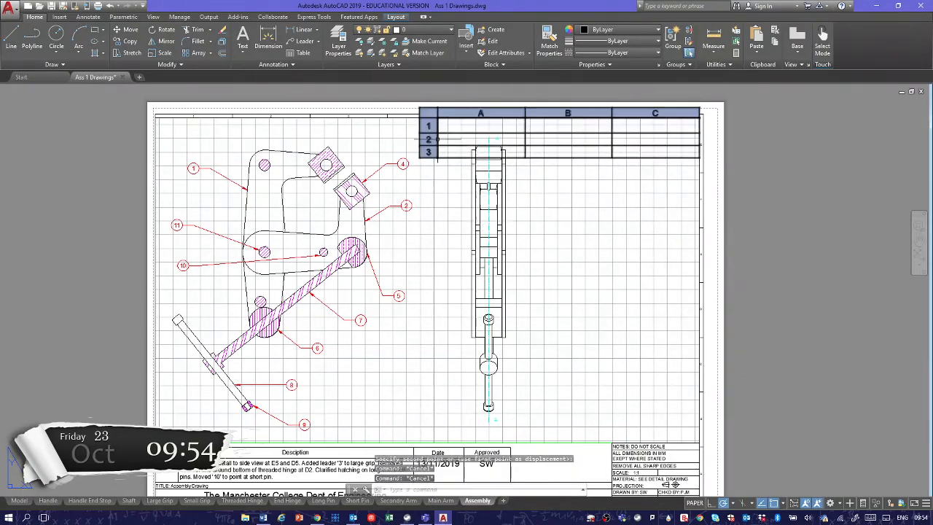
click(438, 134)
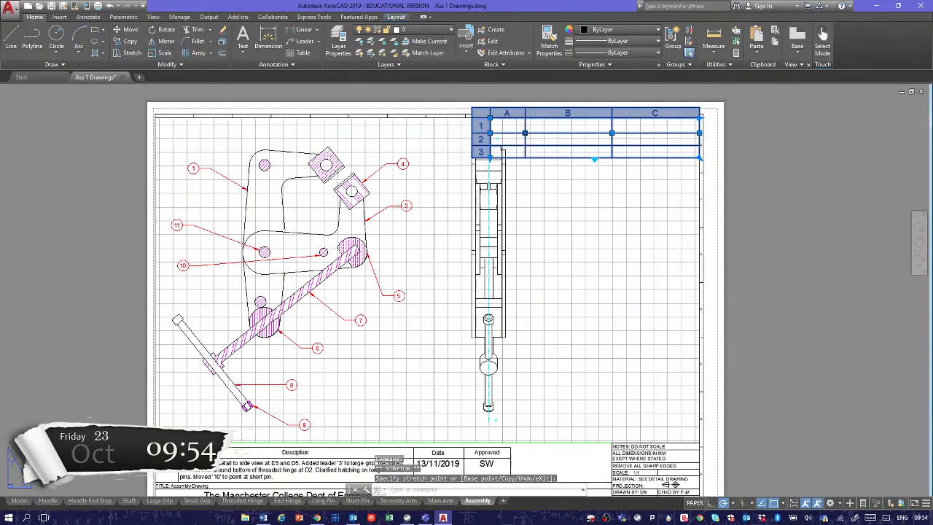
click(525, 132)
click(567, 140)
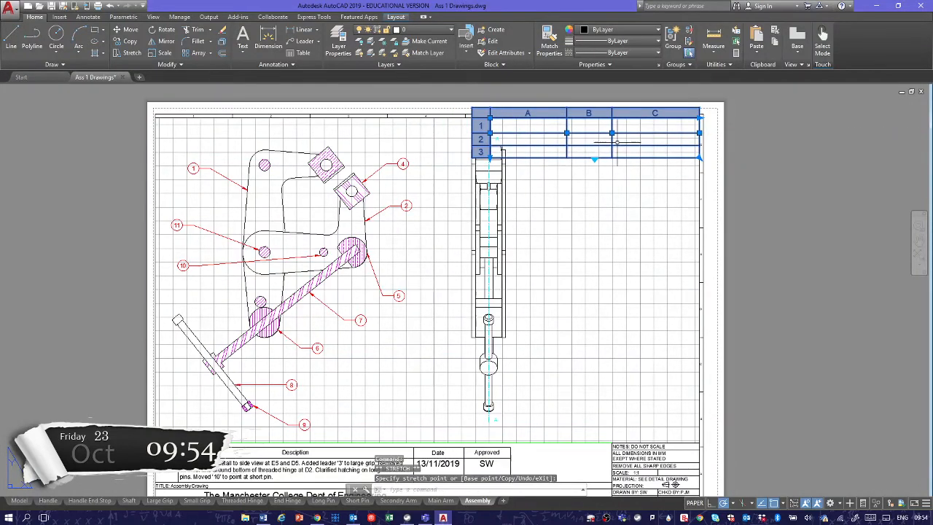
key(Escape)
key(Escape)
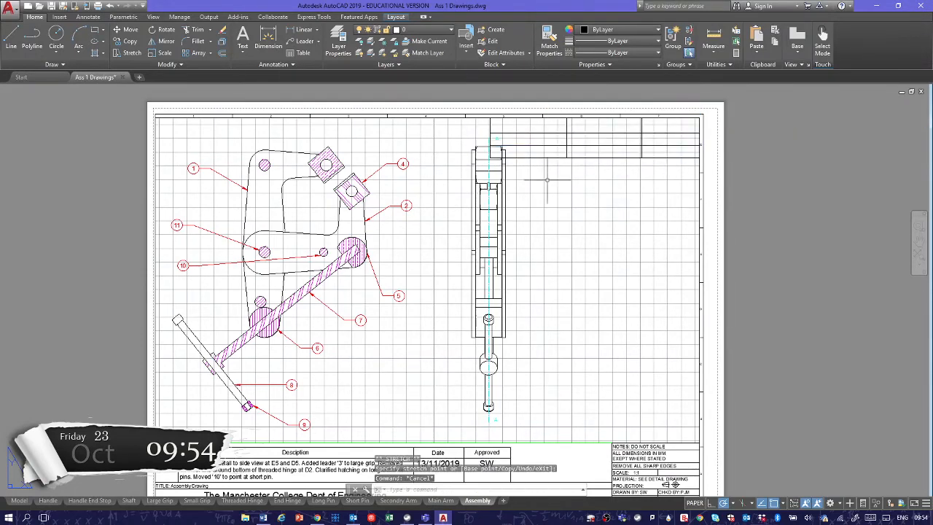
- Enter "No." as the heading of the parts table's first column
click(501, 129)
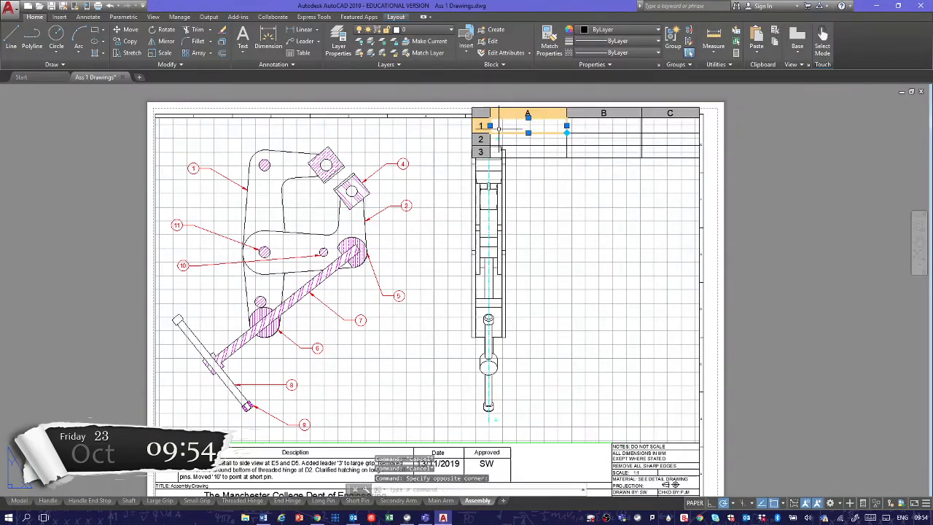
key(Return)
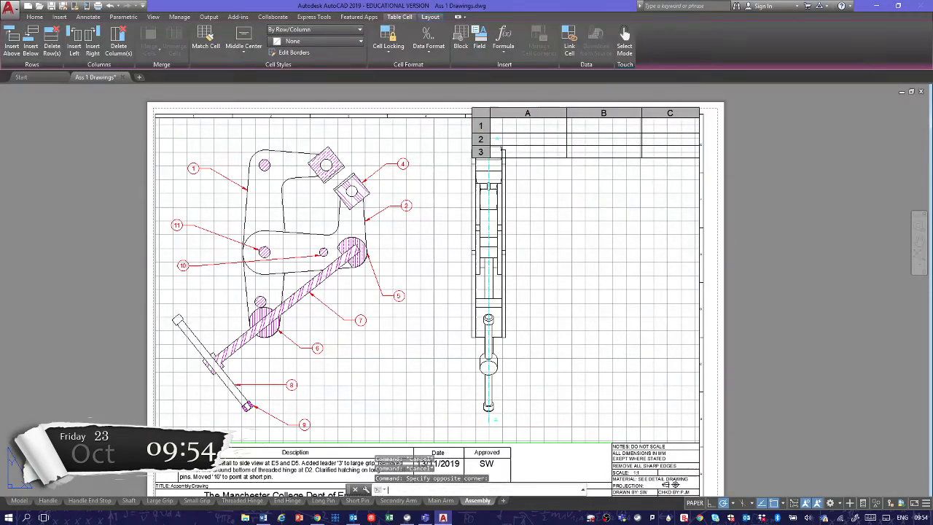
text(No.)
click(582, 255)
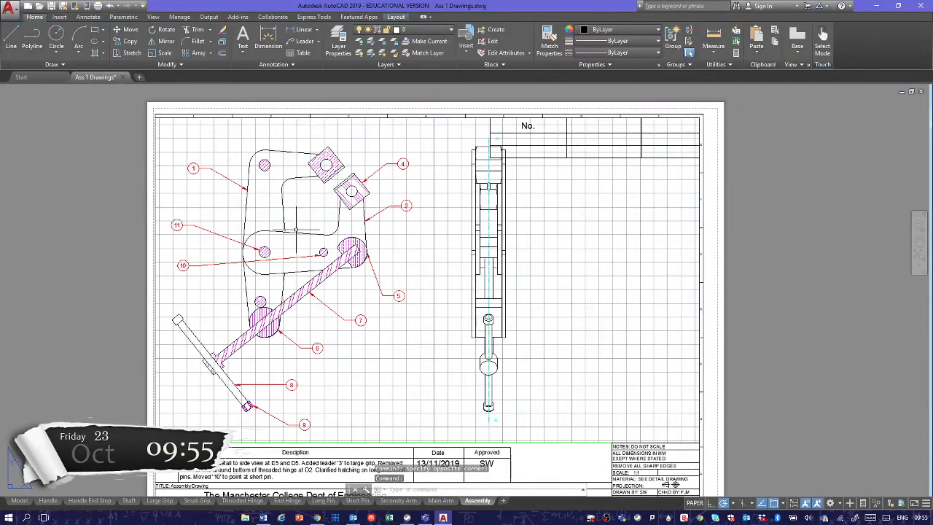
- Enter "Description" as the heading of the parts table's middle column
click(604, 126)
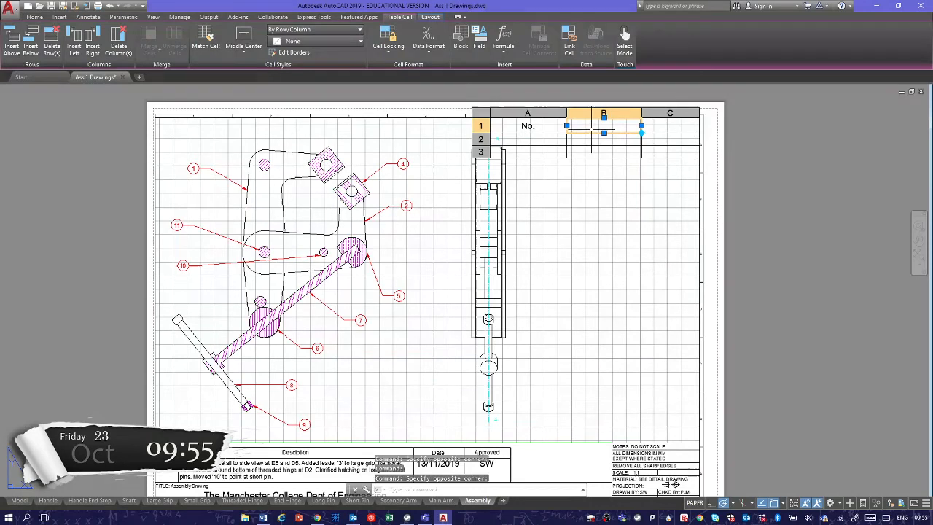
key(Escape)
double_click(596, 133)
text(Des)
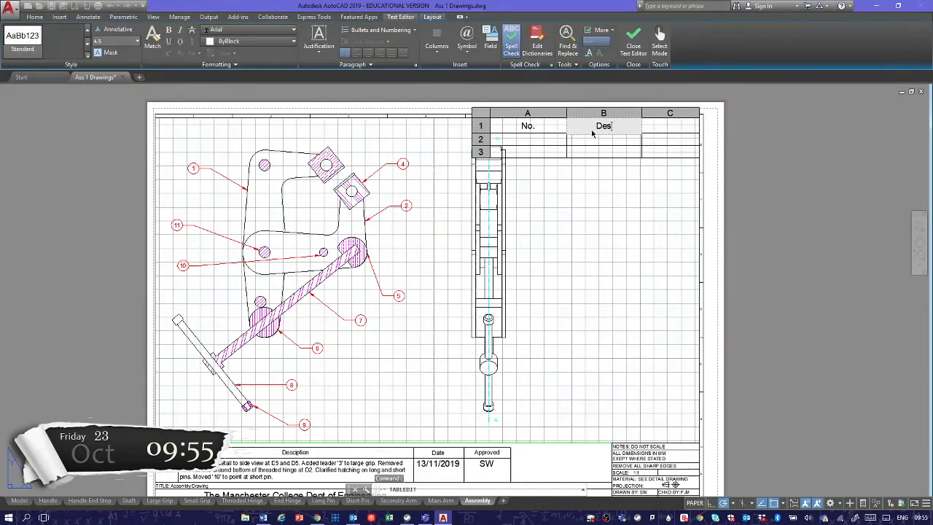
text(cription)
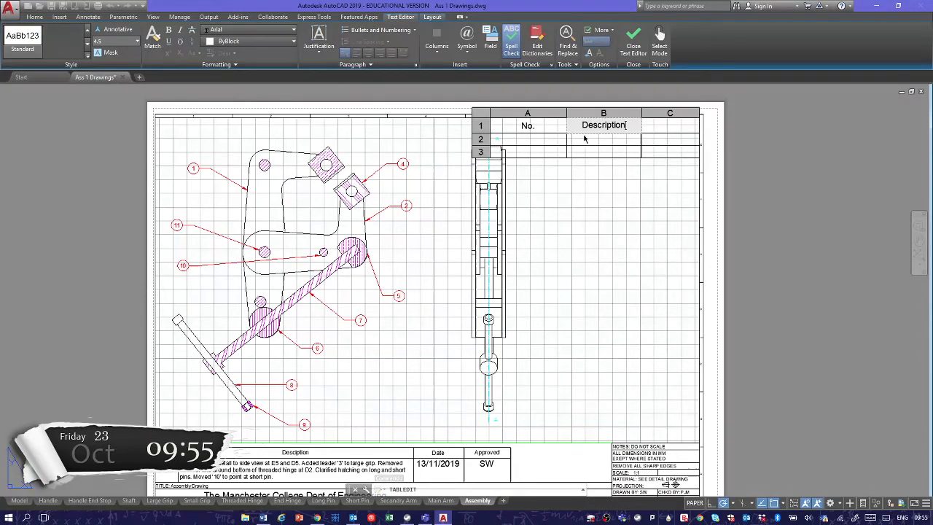
click(590, 211)
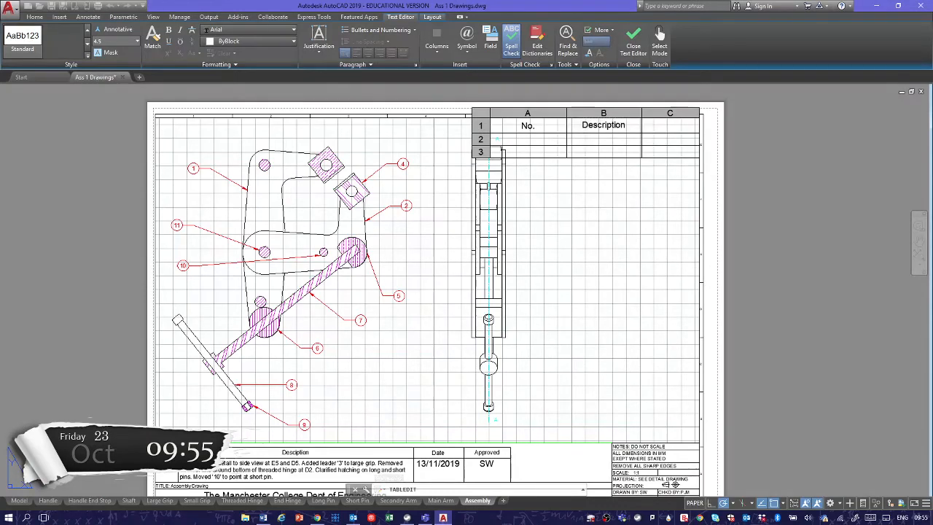
- Enter "Qty" as the heading of the parts table's last column
click(662, 129)
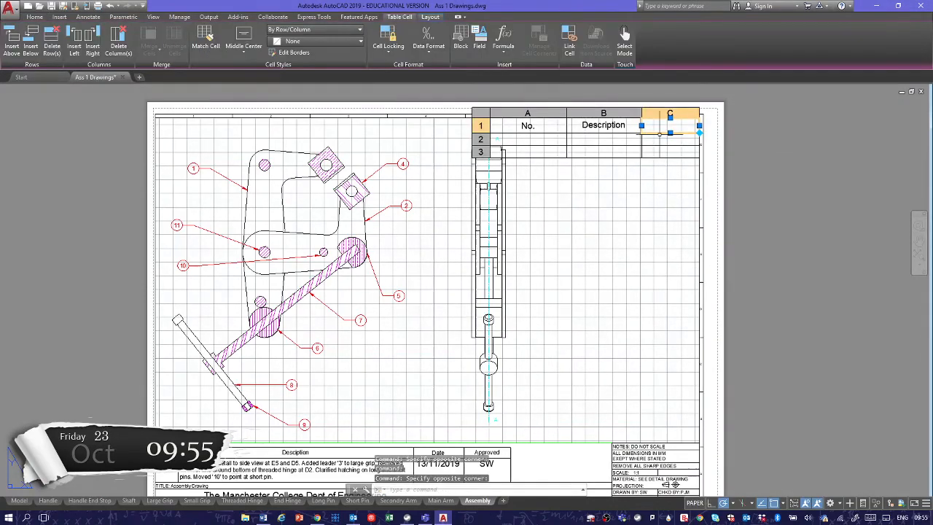
key(Escape)
text(Qty)
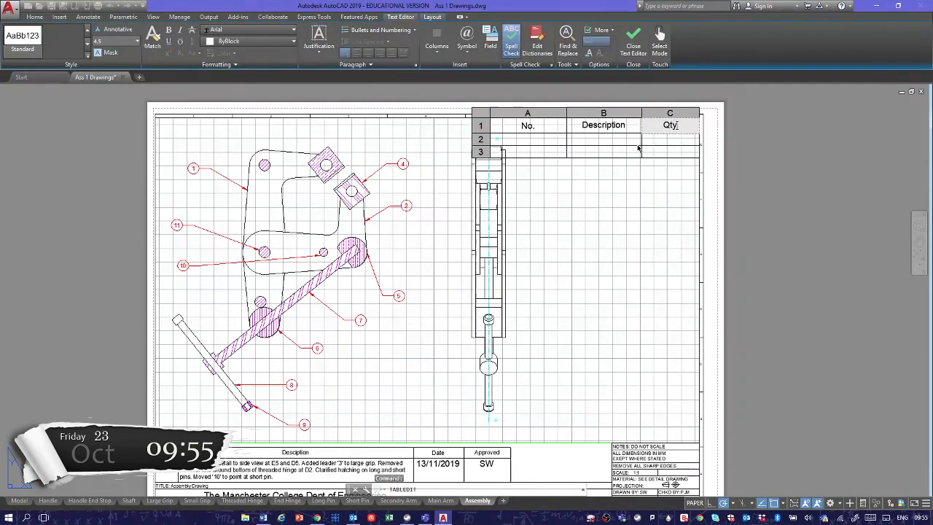
click(615, 228)
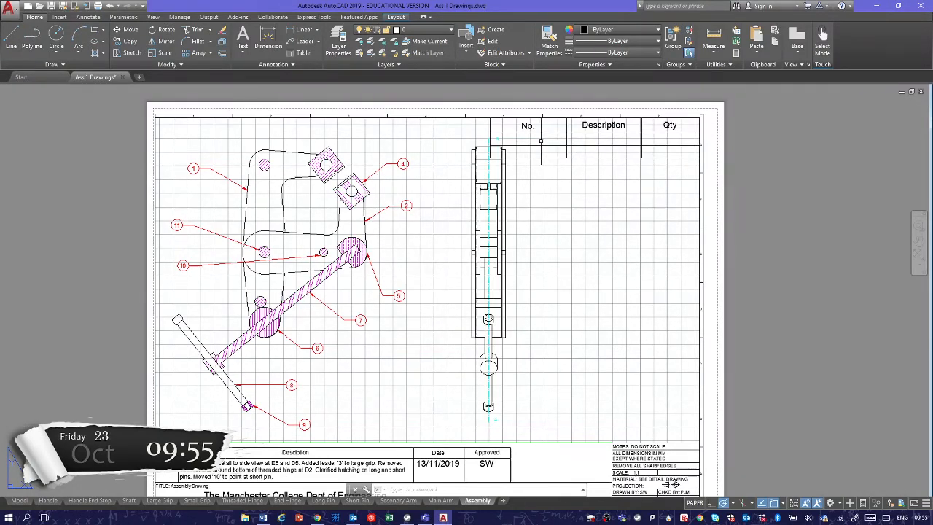
click(500, 139)
click(491, 139)
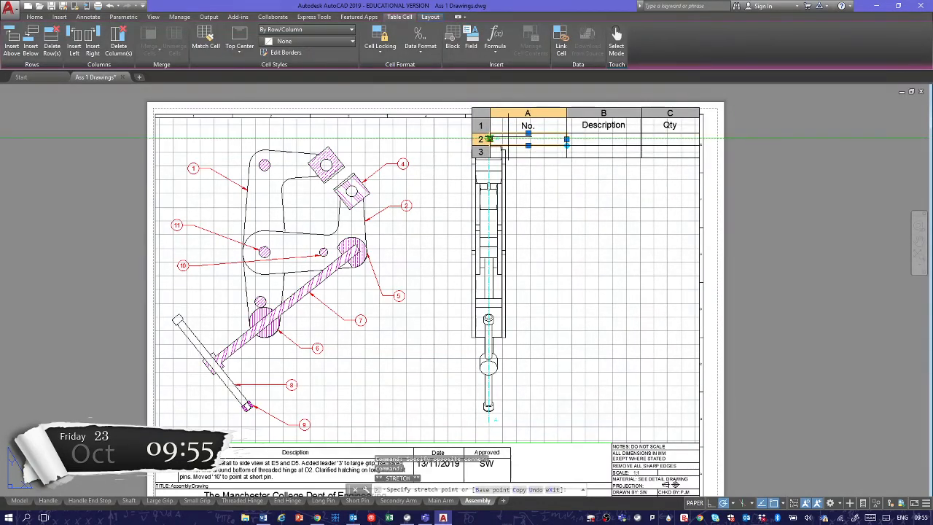
click(551, 210)
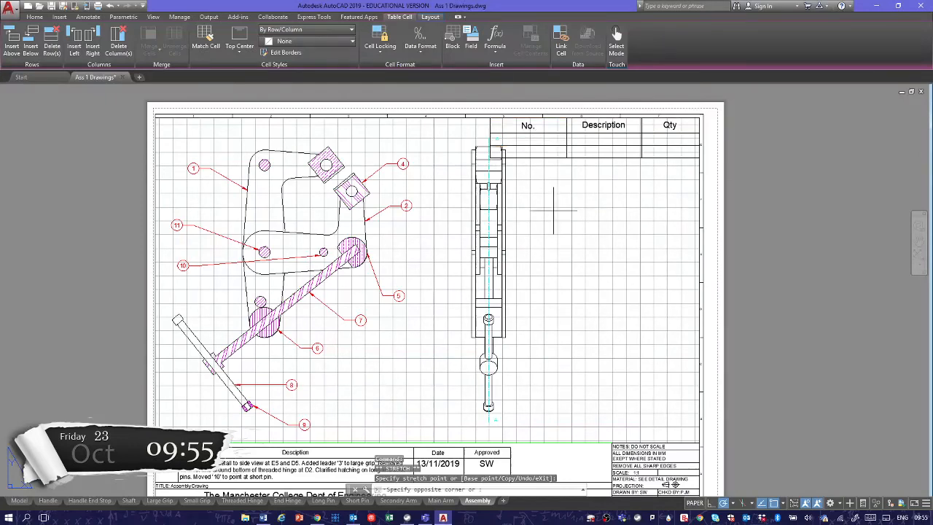
click(552, 192)
click(551, 154)
- Resize the table's columns, making No. and Qty just wide enough for their headings and Description much wider, clear of the side view
click(529, 148)
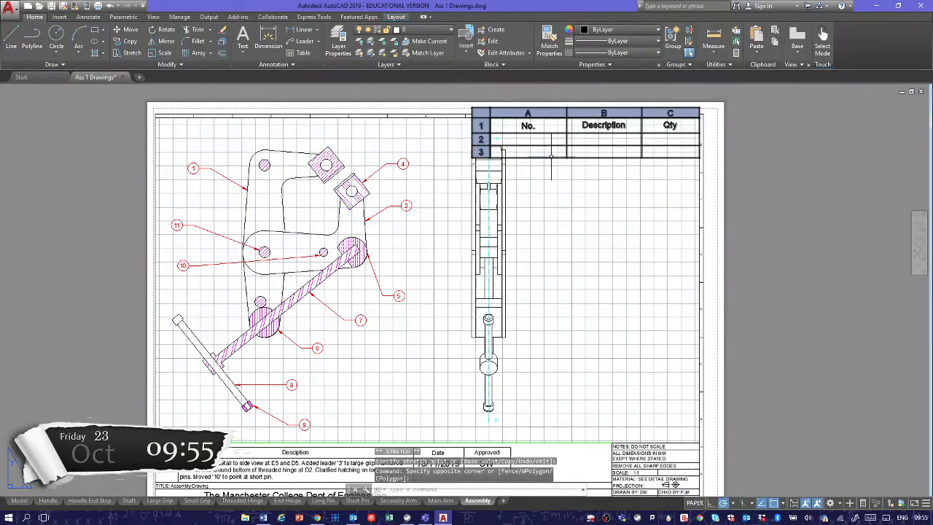
click(489, 133)
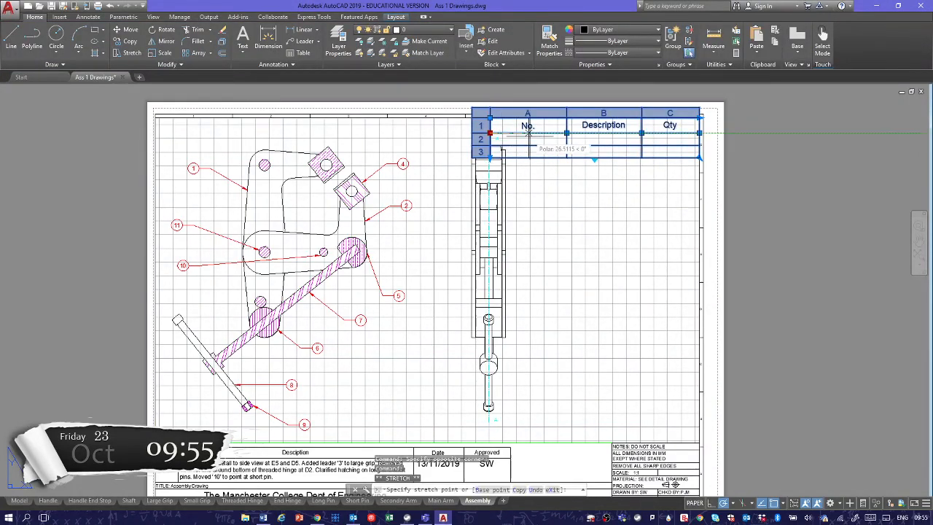
click(532, 135)
click(566, 132)
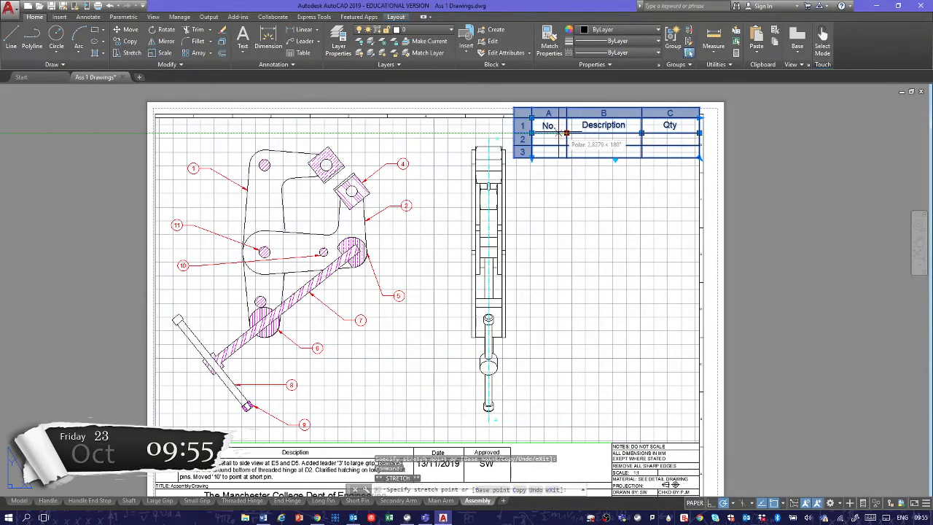
click(557, 134)
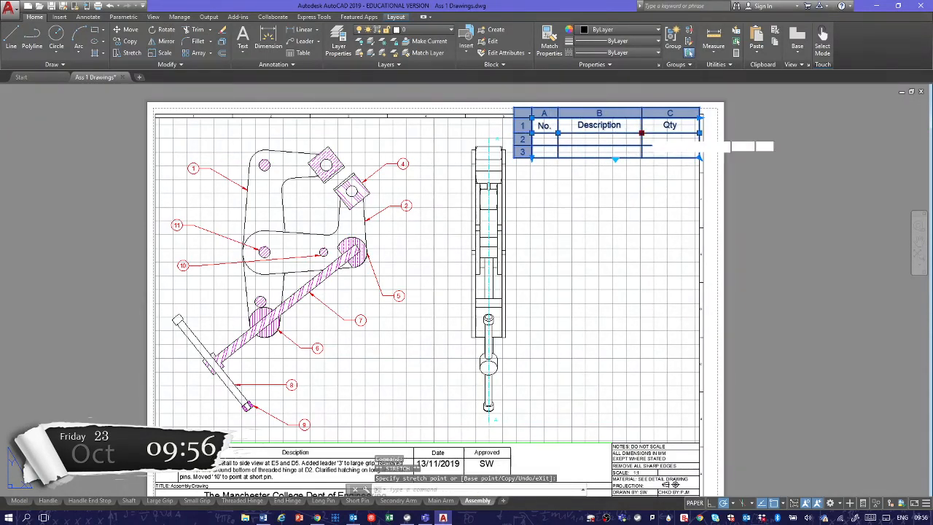
click(642, 133)
click(673, 132)
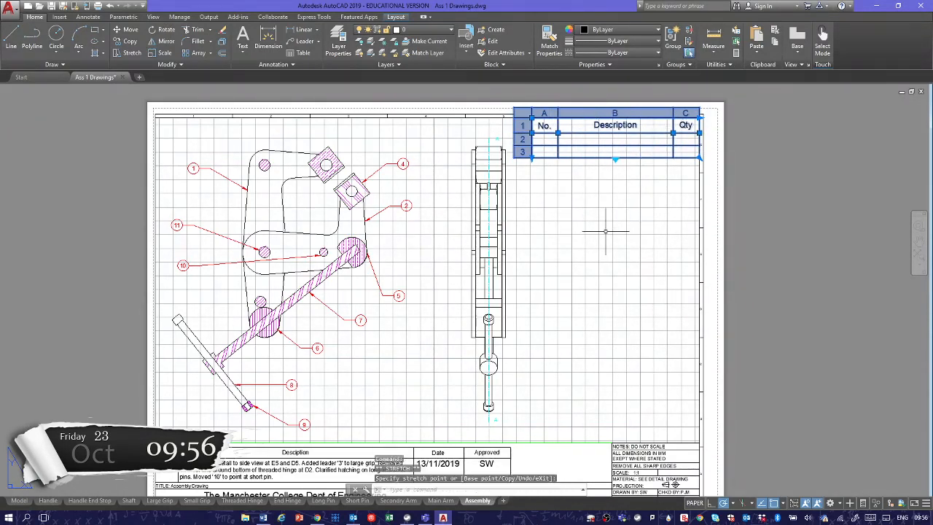
key(Escape)
key(Escape)
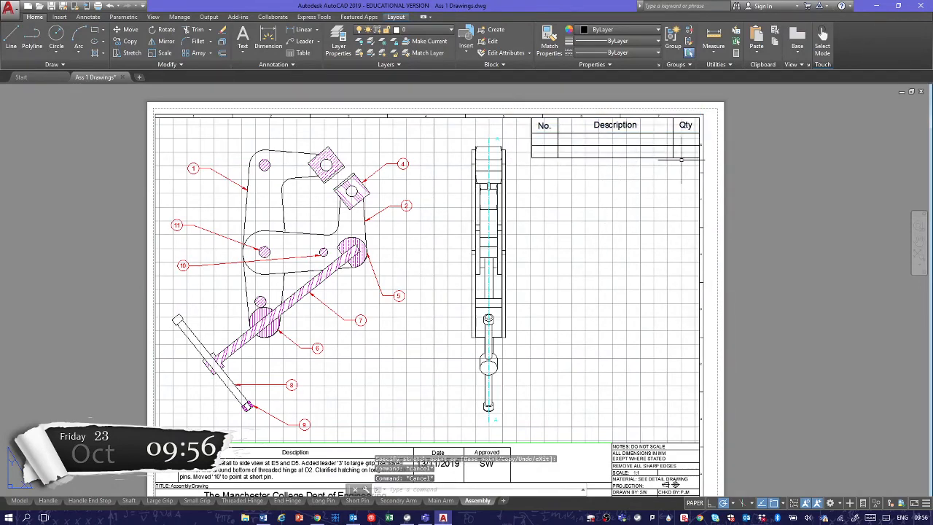
- Add three empty rows to the end of the parts table, continuing from its last Qty cell
double_click(684, 149)
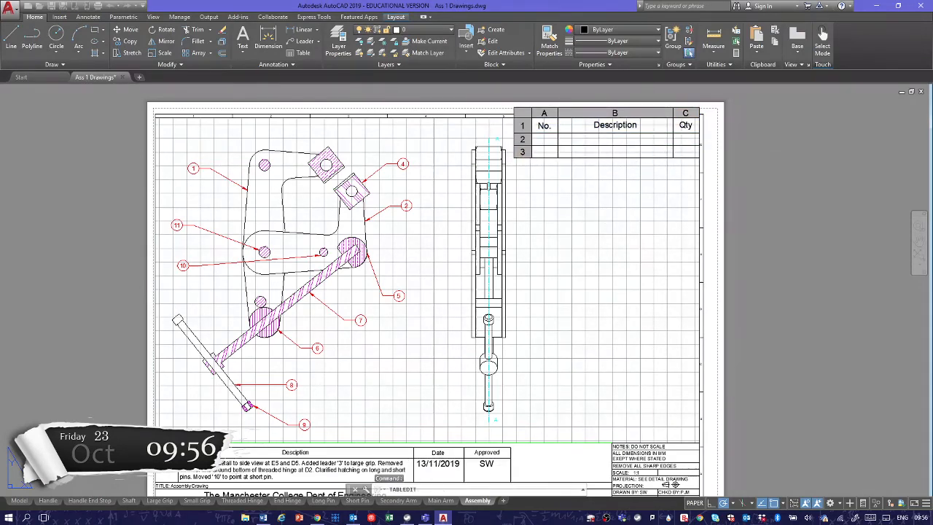
key(Escape)
click(685, 154)
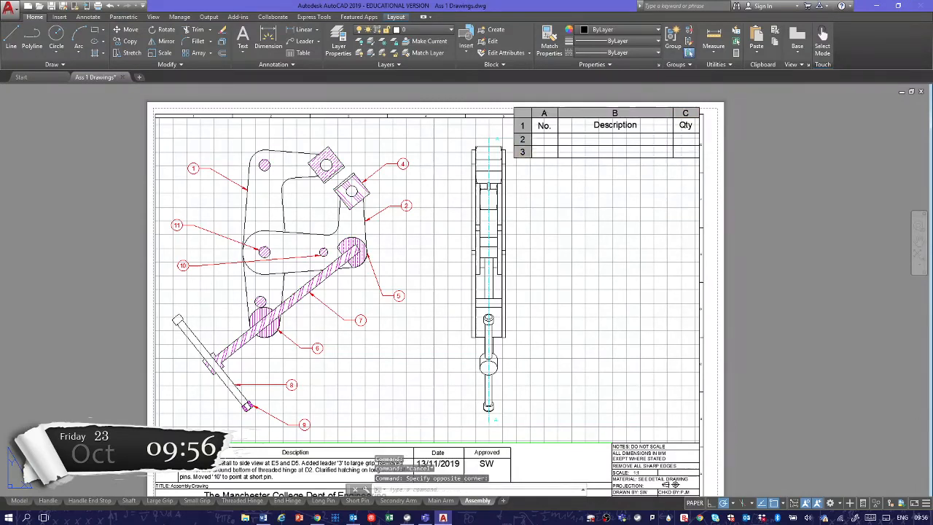
double_click(684, 152)
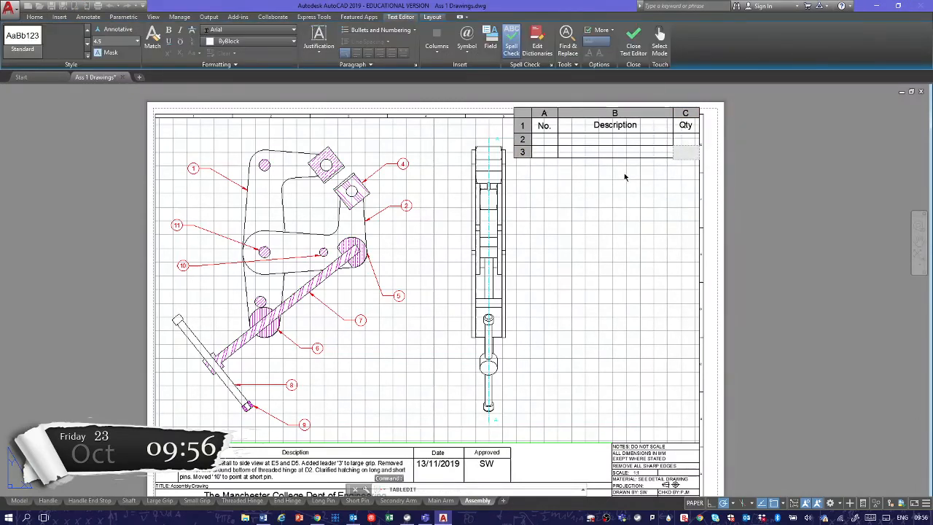
key(Tab)
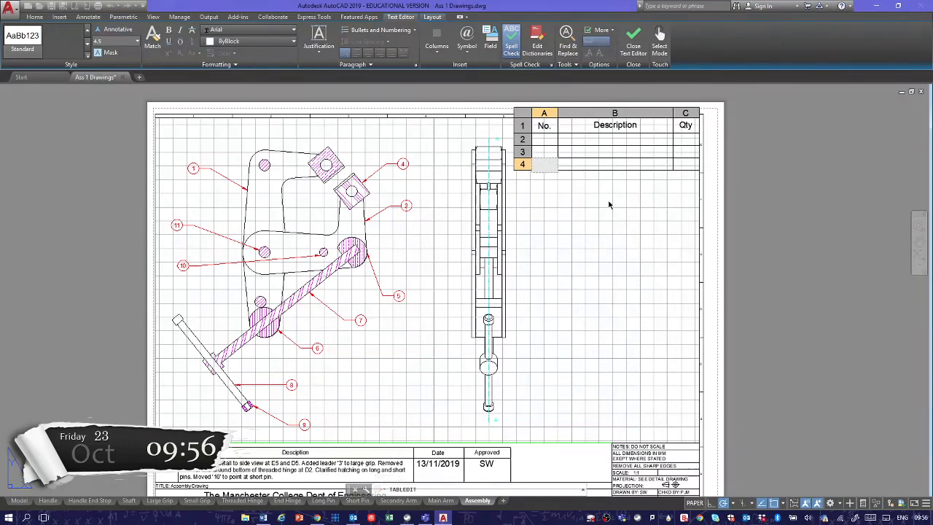
key(Tab)
key(Tab)
key(Tab)
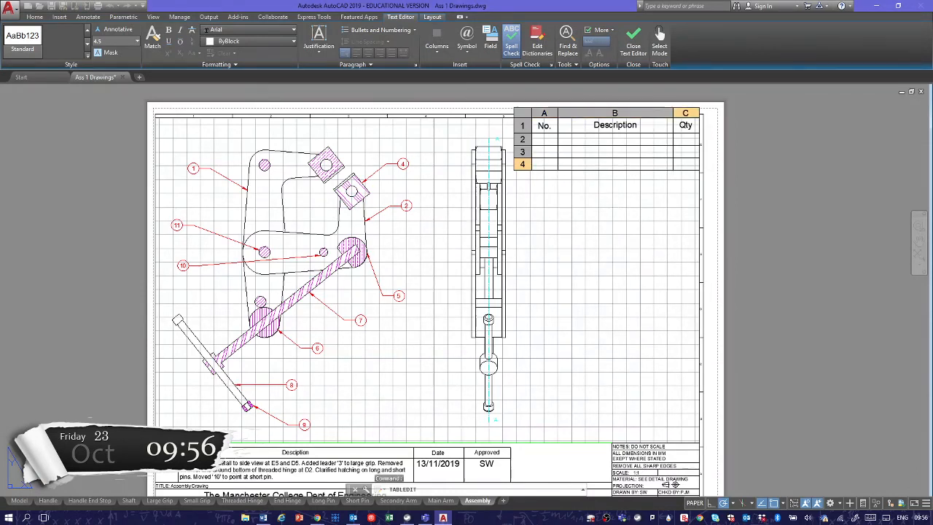
key(Tab)
key(Tab)
key(Tab)
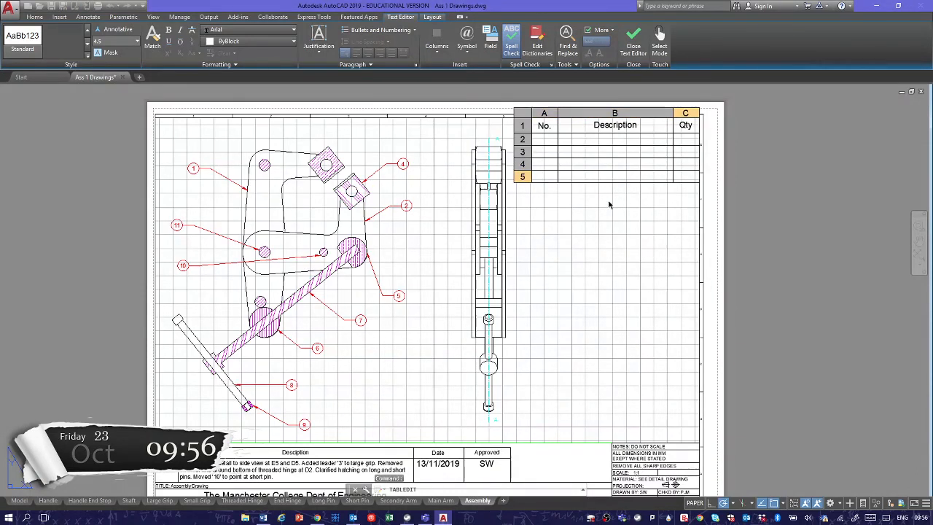
key(Escape)
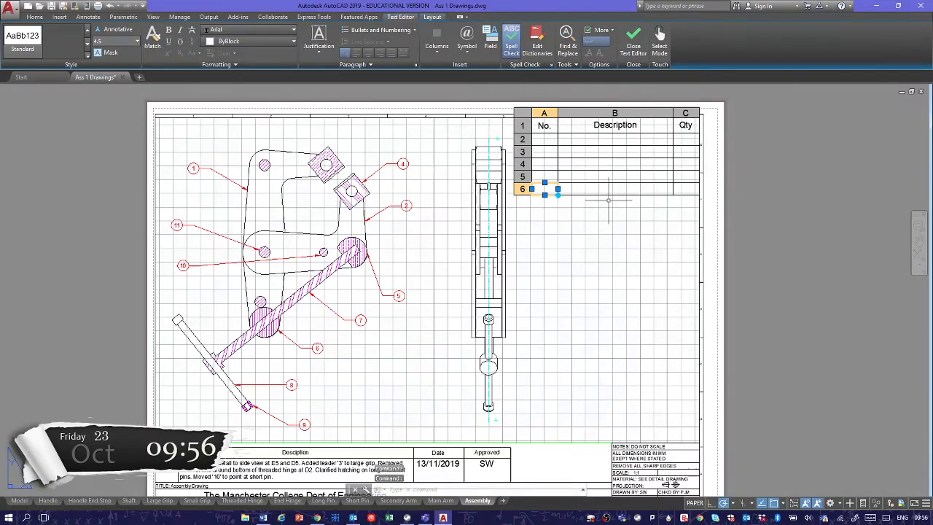
key(Escape)
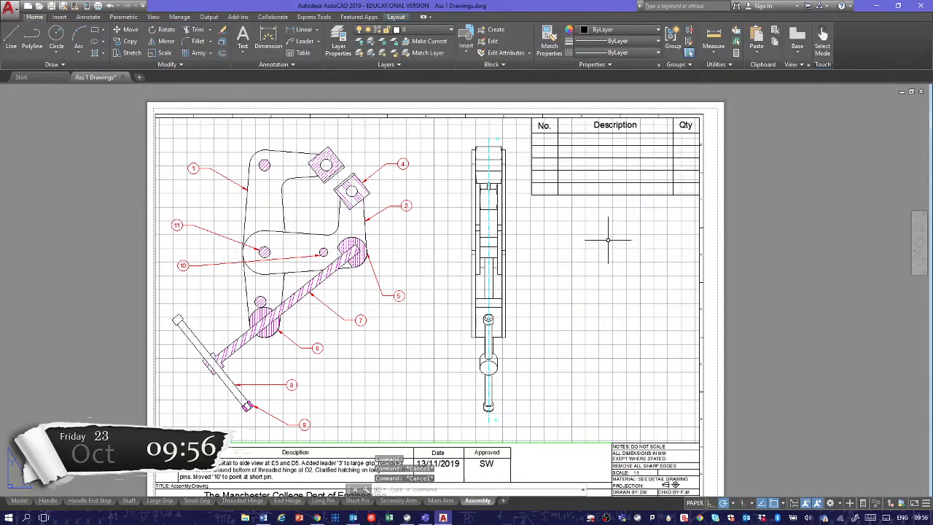